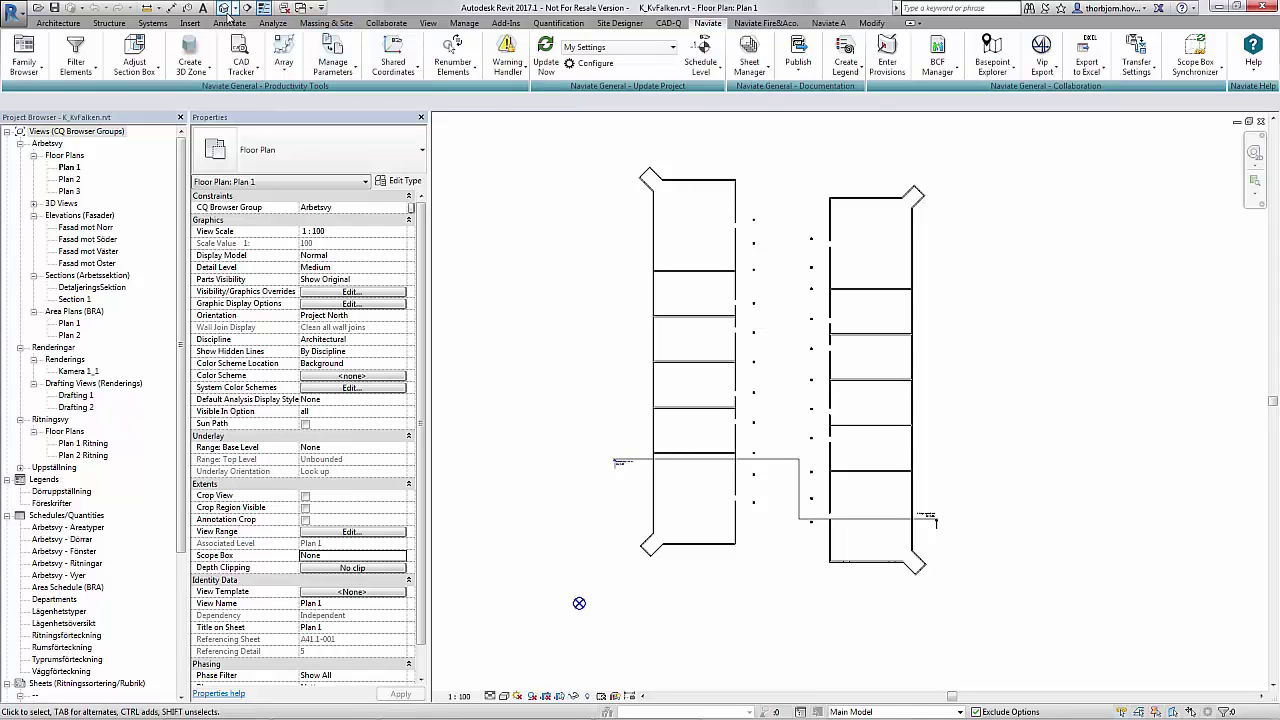
Dismiss the save reminder and zoom in on the 3D view
left_click(729, 423)
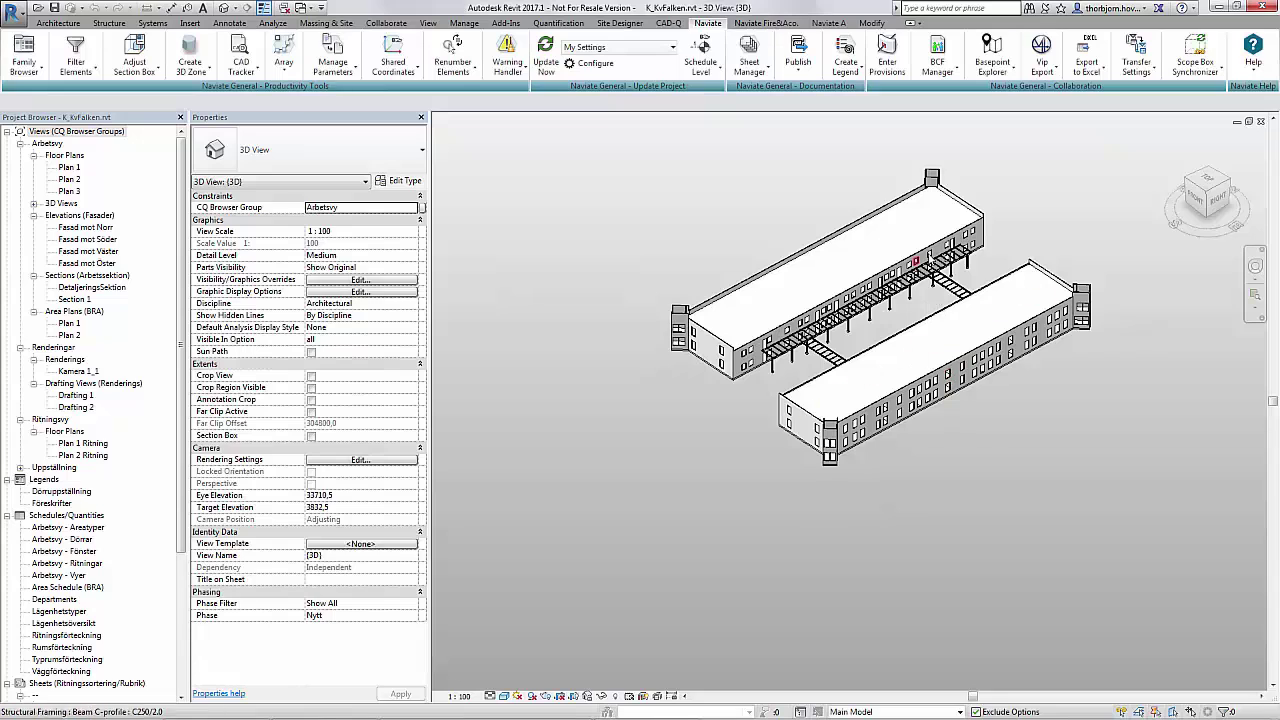
scroll(948, 250, "up", 2)
scroll(948, 250, "up", 1)
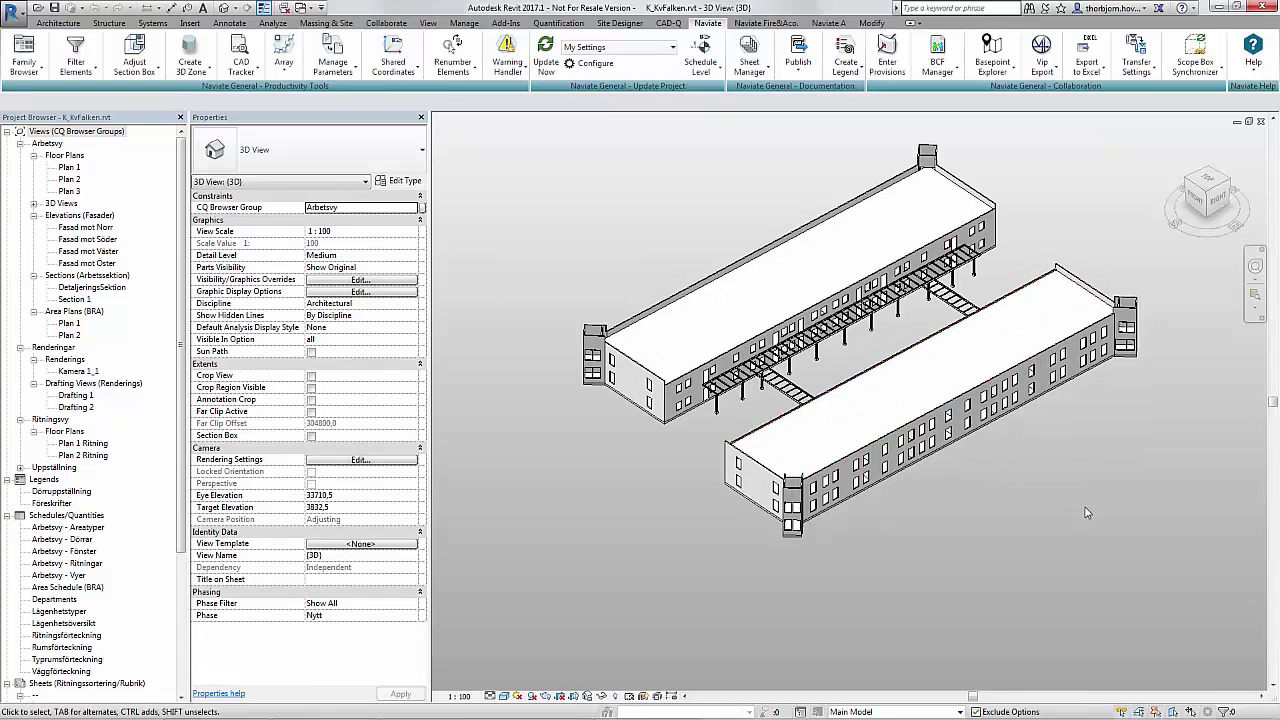
Link 0_Systemlinjer.rvt into the project and check the linked model in 3D
left_click(190, 22)
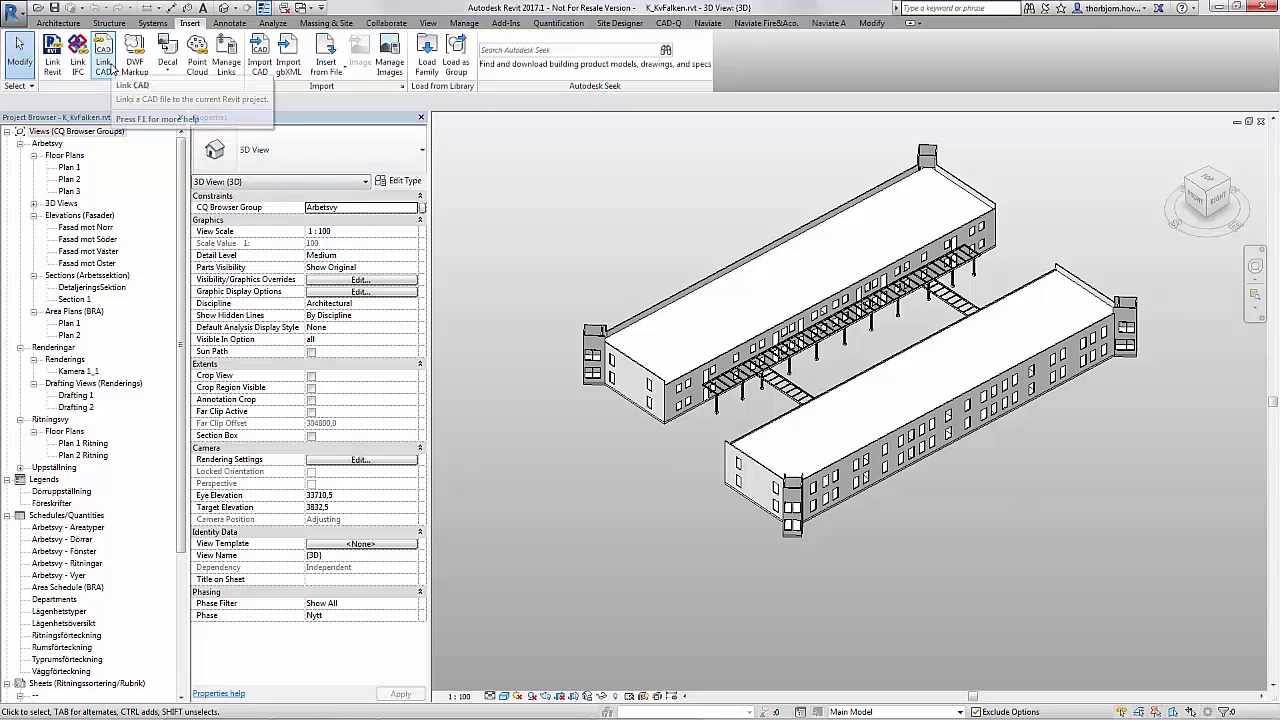
left_click(52, 55)
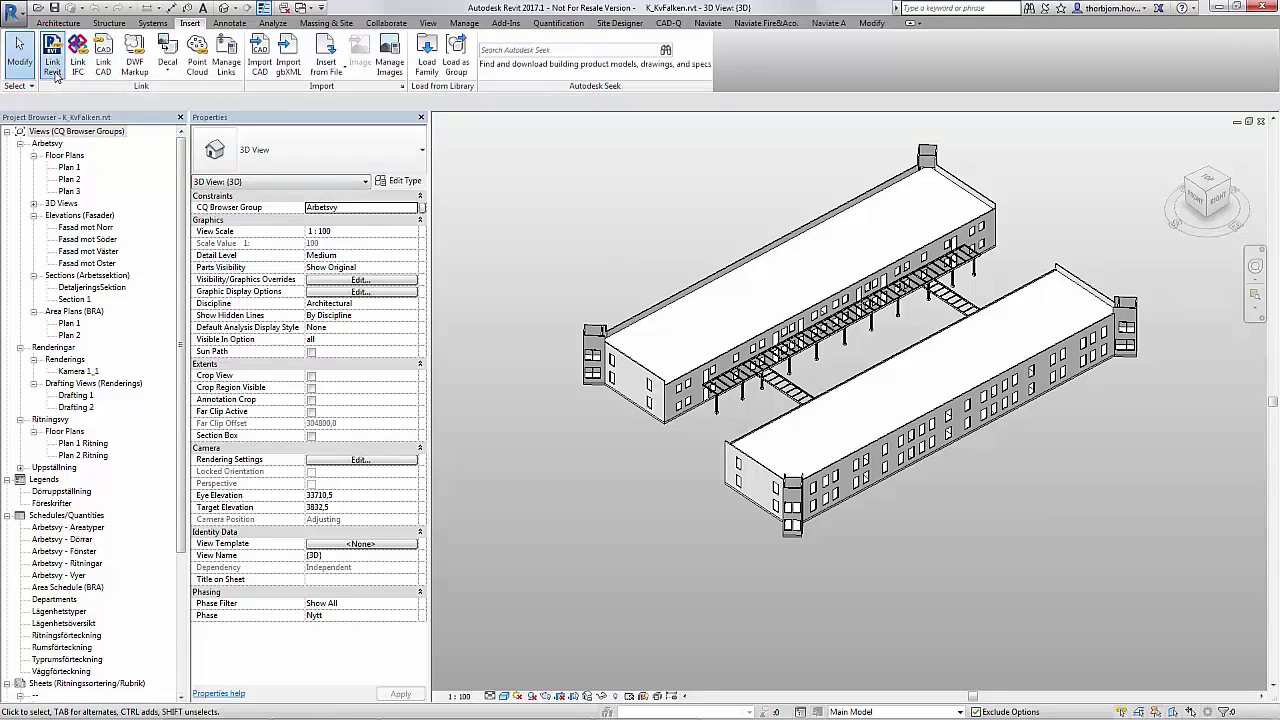
left_click(513, 254)
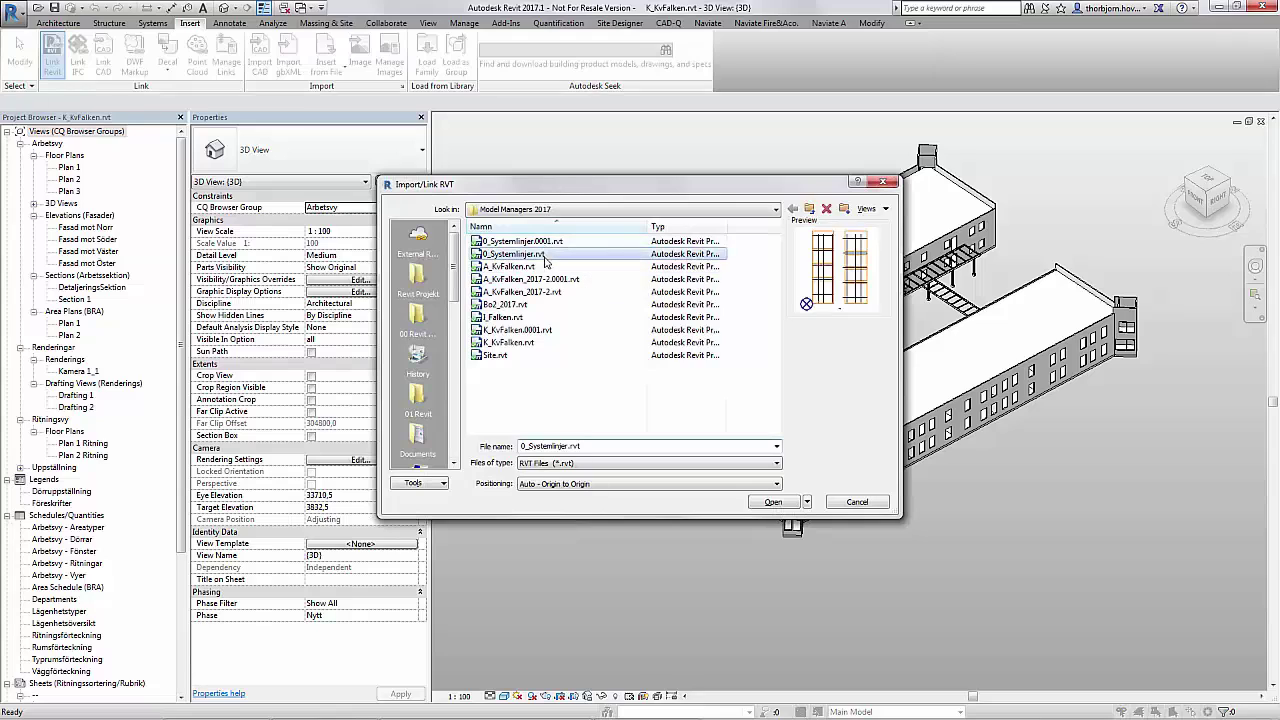
left_click(772, 503)
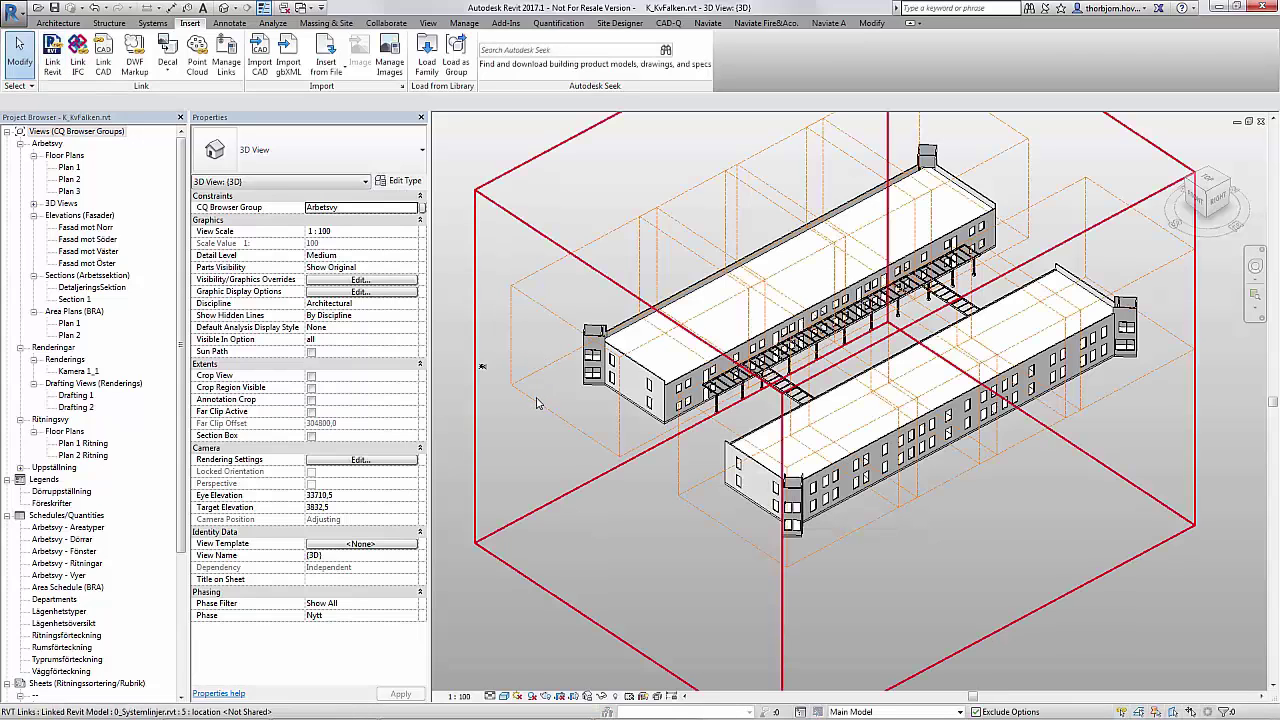
left_click(537, 403)
left_click(545, 441)
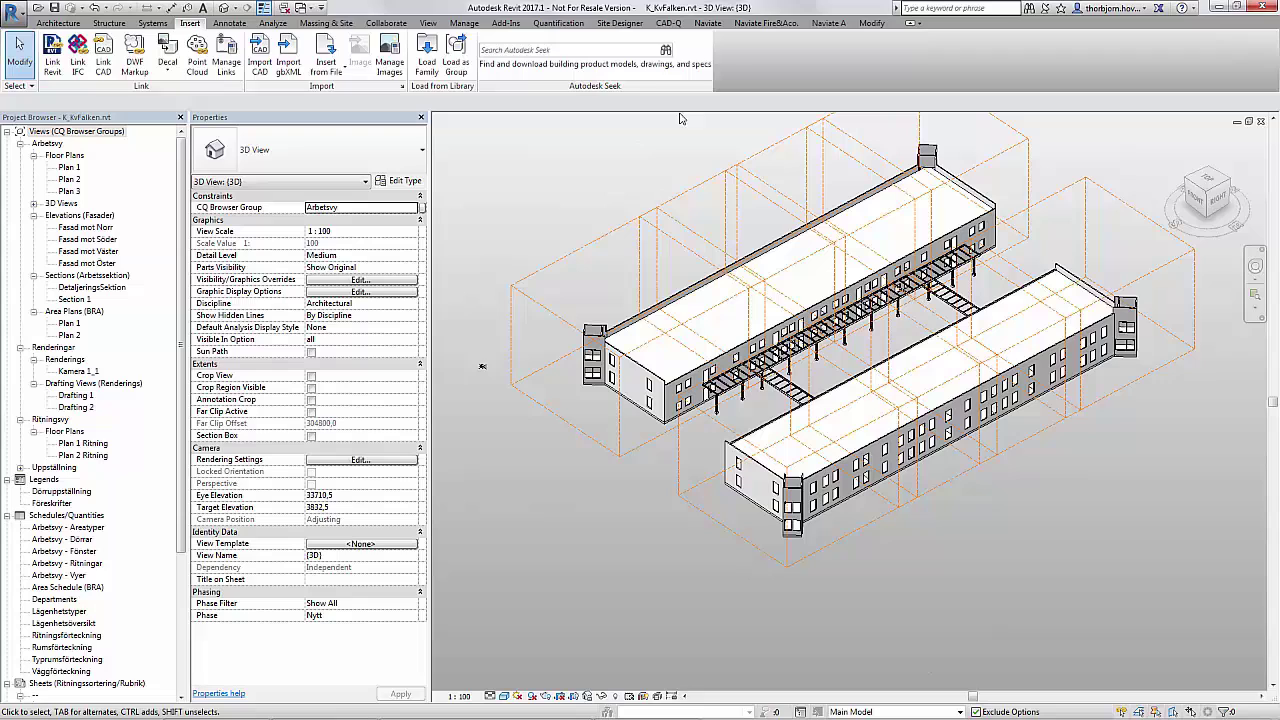
left_click(712, 25)
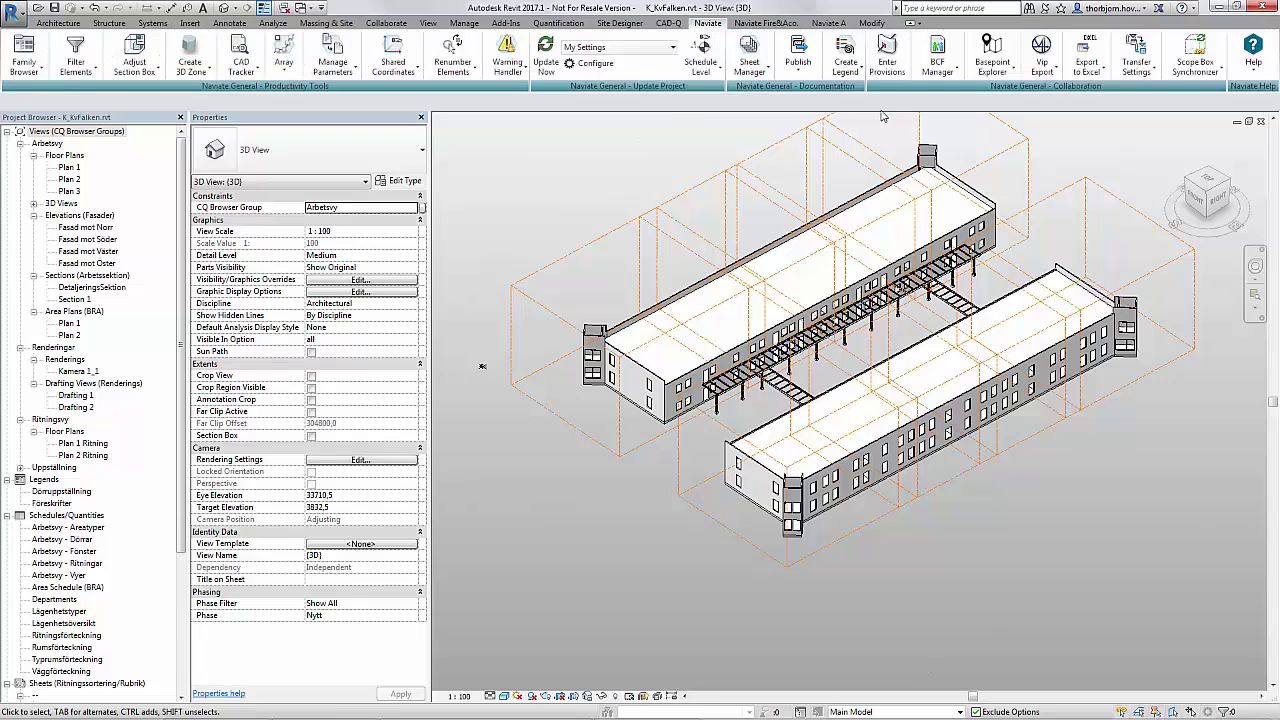
Import the missing scope boxes Del 1–Del 8 from 0_Systemlinjer.rvt with the Scope Box Synchronizer
left_click(1205, 52)
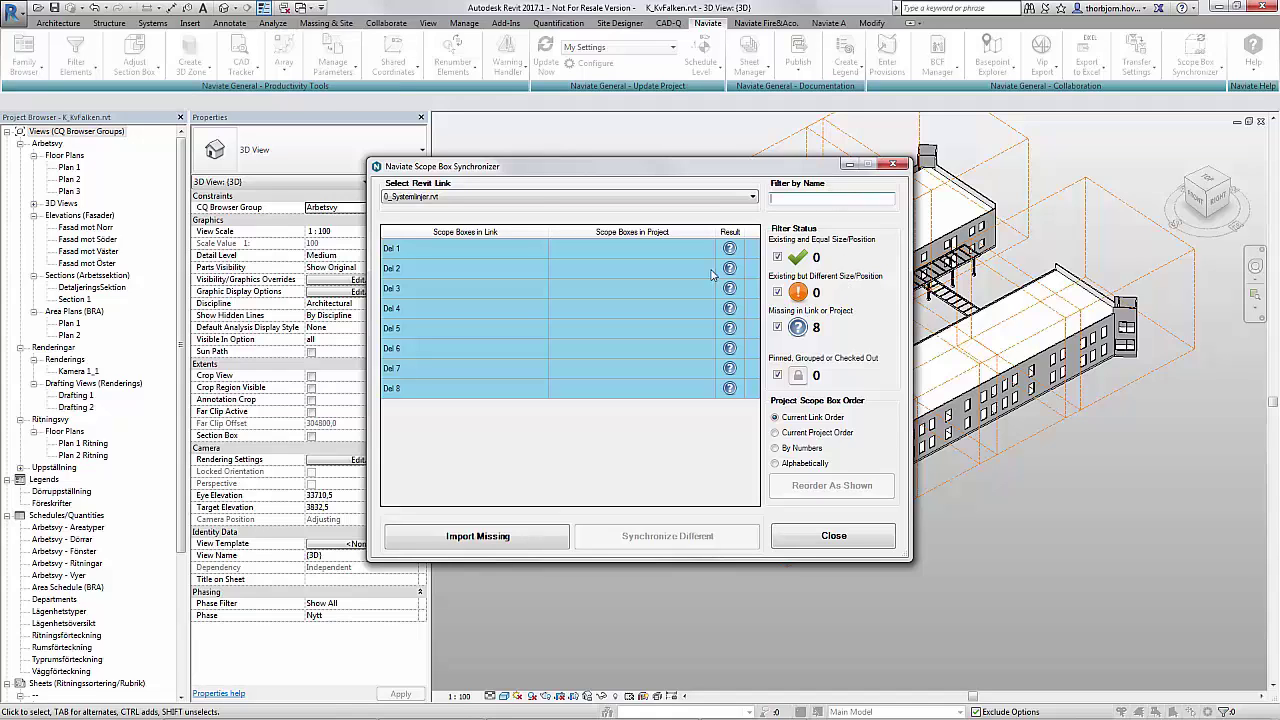
left_click(778, 327)
left_click(778, 327)
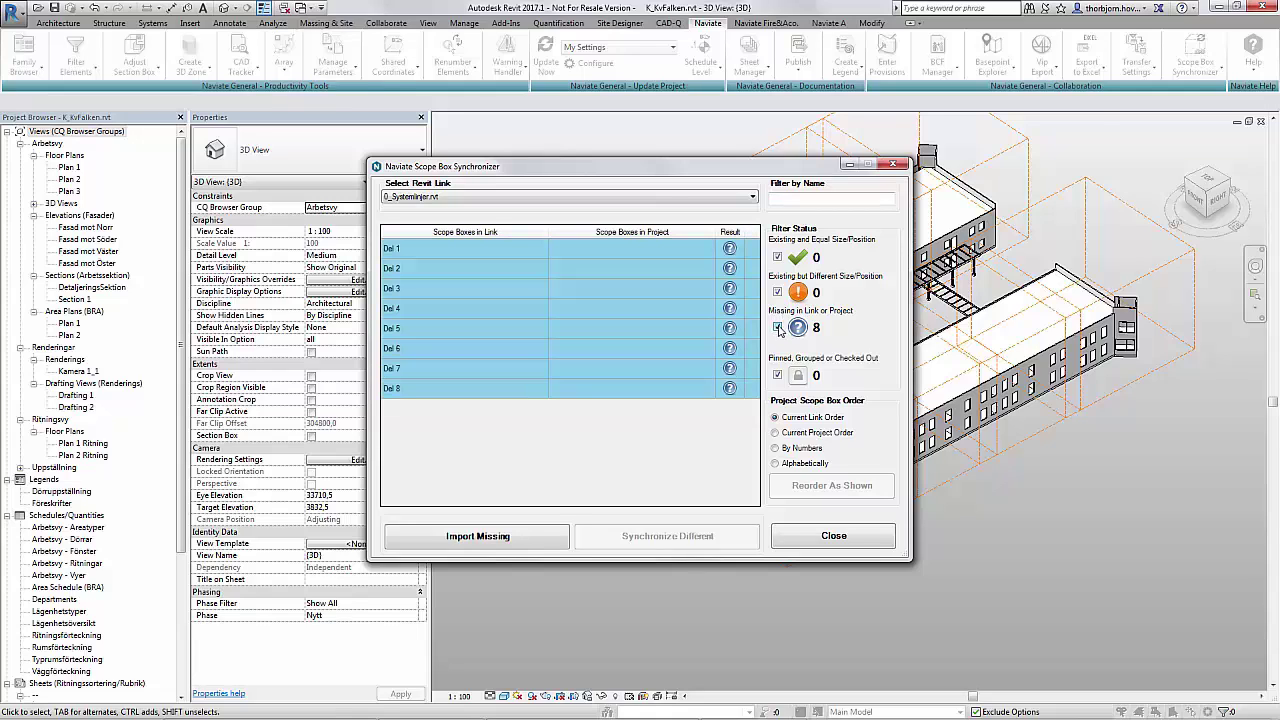
left_click(480, 537)
left_click(505, 537)
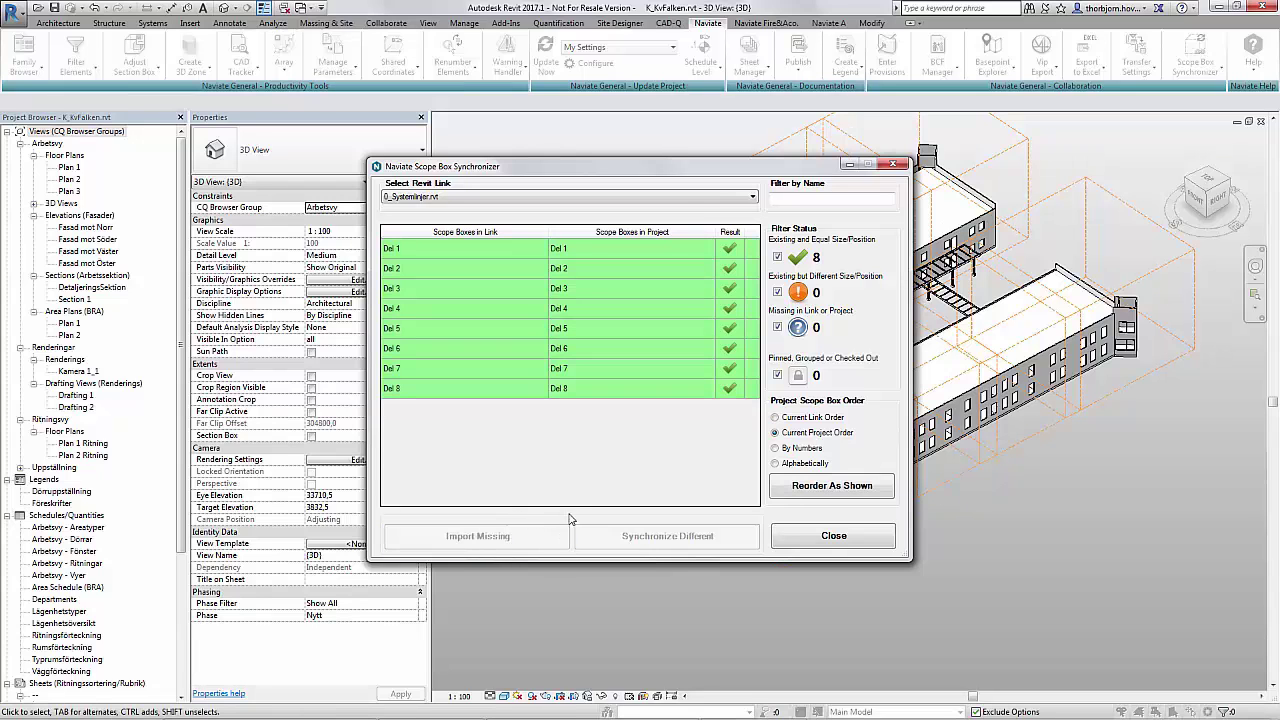
left_click_drag(710, 167, 455, 165)
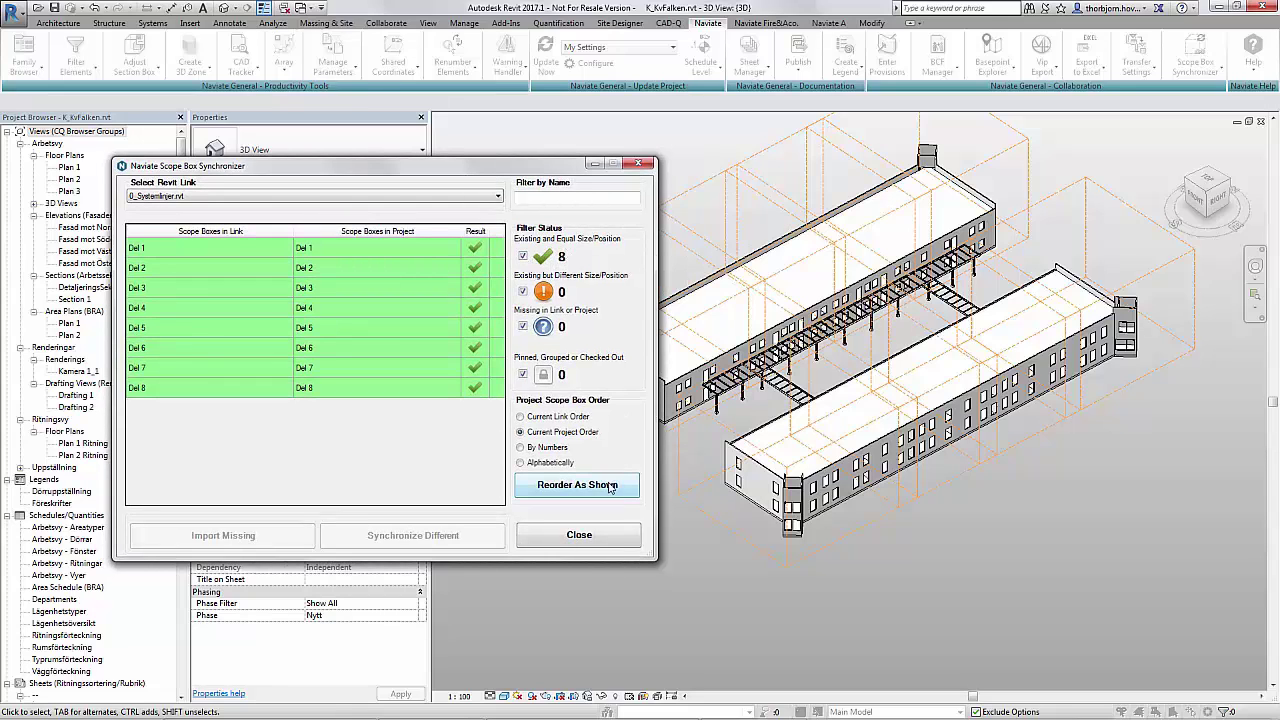
Close the Scope Box Synchronizer and briefly select an imported scope box
left_click(612, 539)
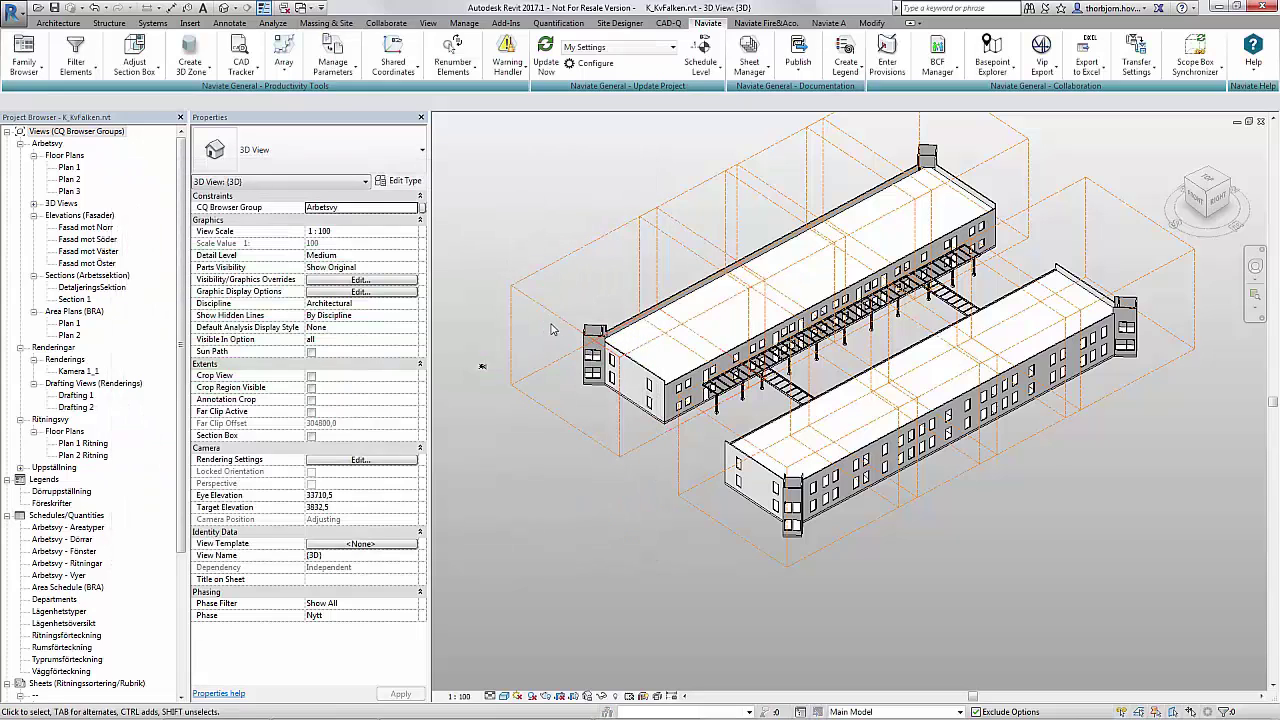
left_click(596, 284)
key("Escape")
Create Quick Dependent Views of Plan 1 Ritning, one per scope box
double_click(75, 444)
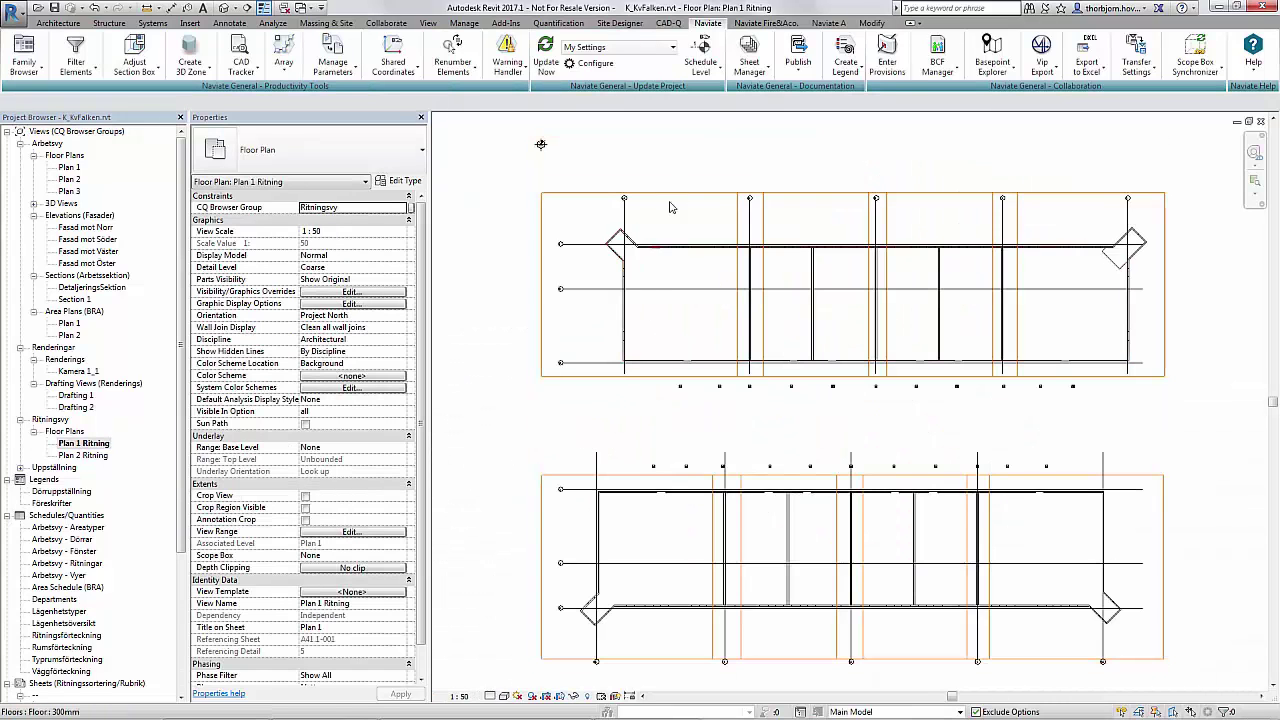
left_click(749, 58)
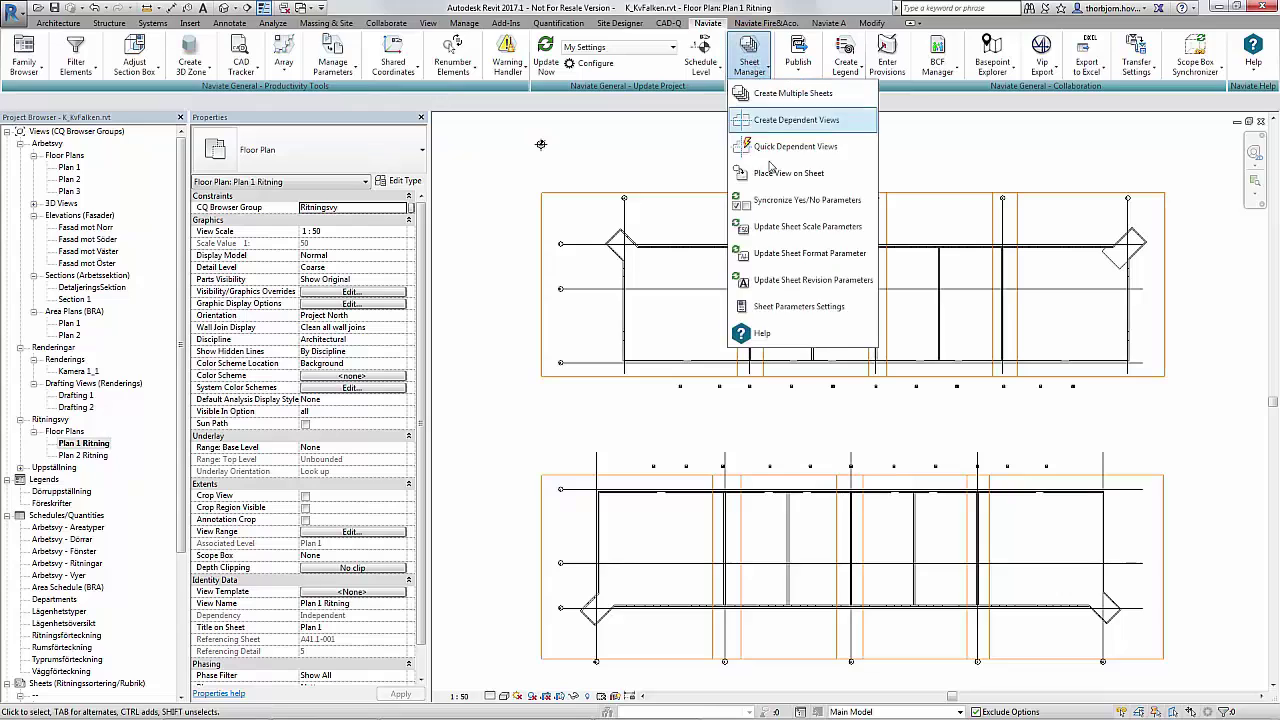
left_click(855, 148)
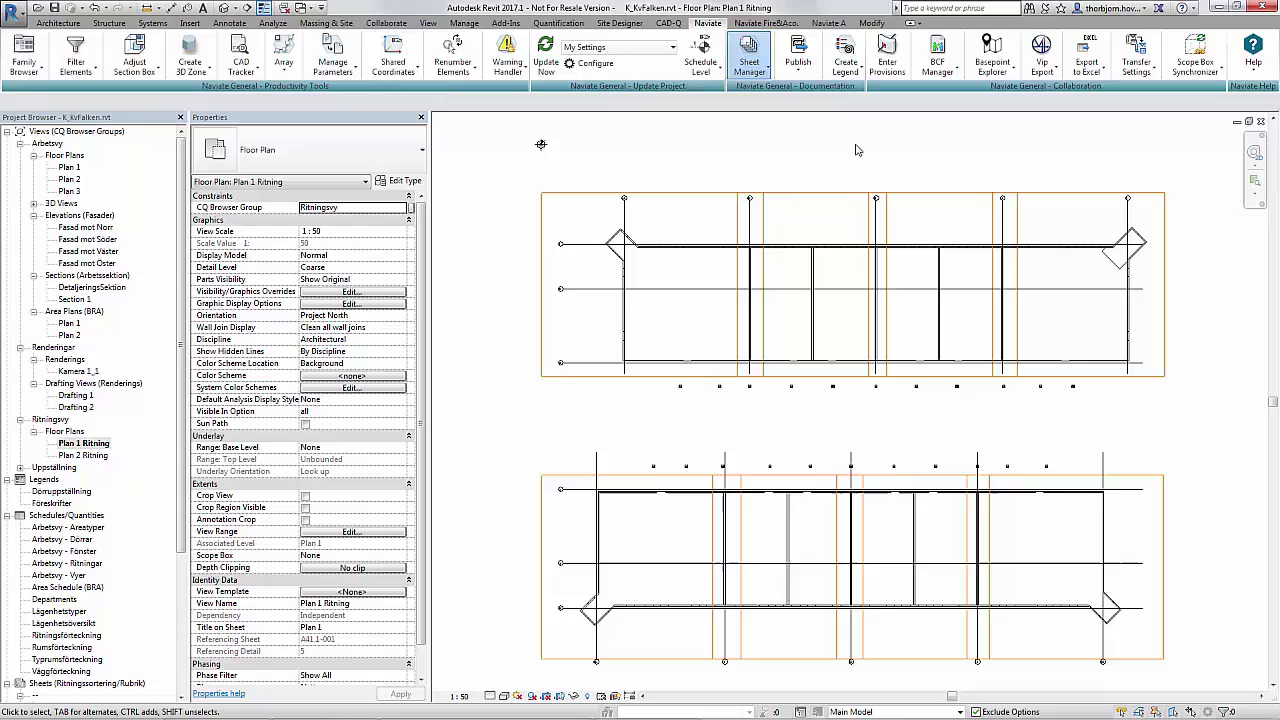
Open the Plan 1 Ritning - Del 3 dependent view, then the Plan 1 floor plan
left_click(46, 448)
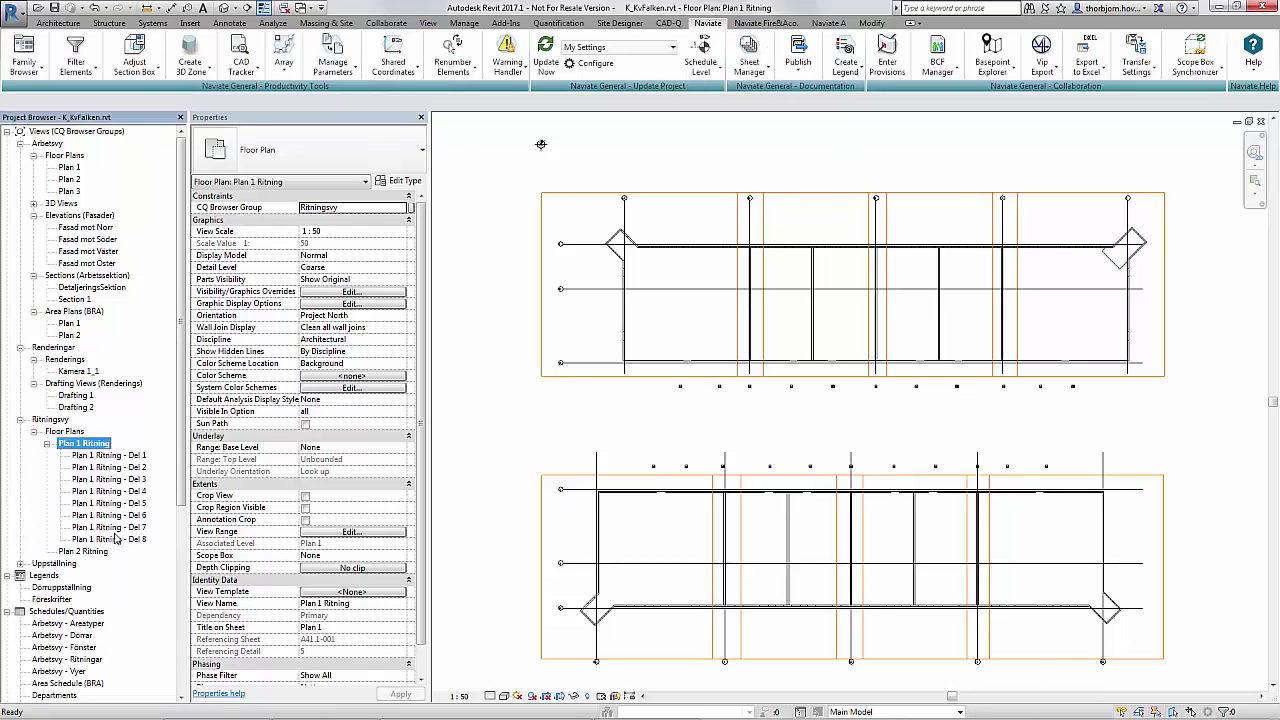
double_click(108, 480)
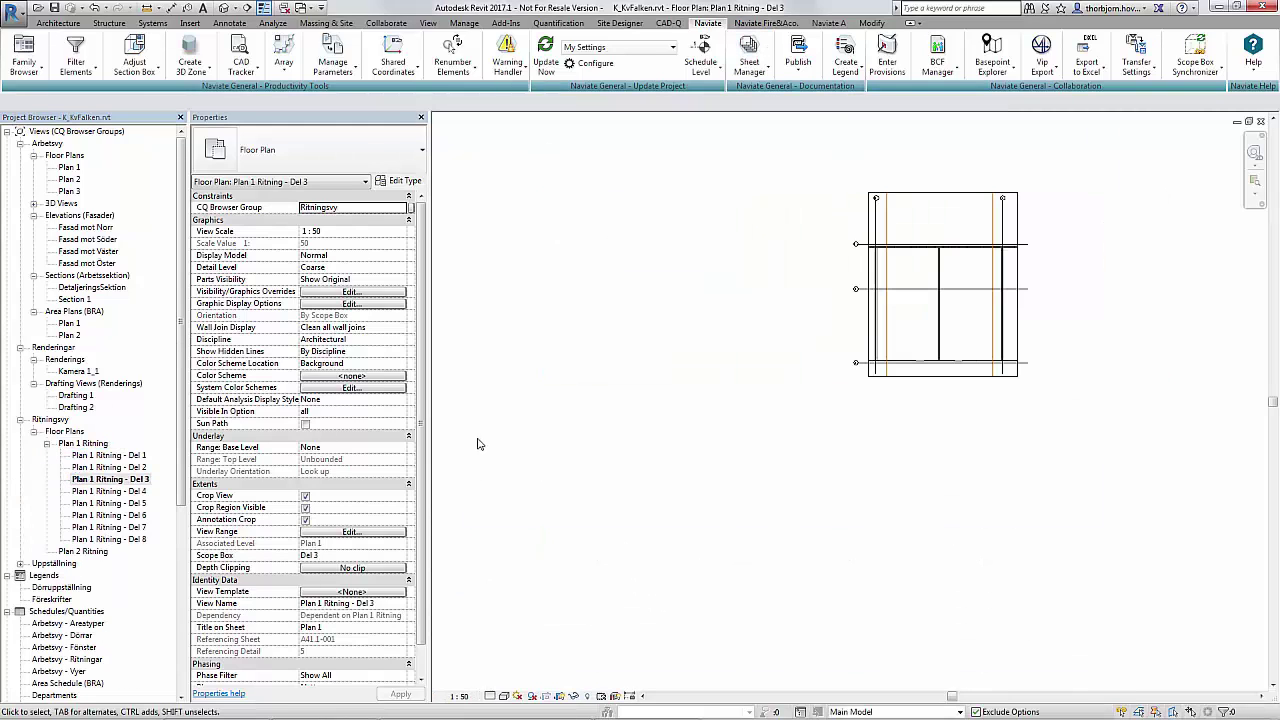
double_click(69, 167)
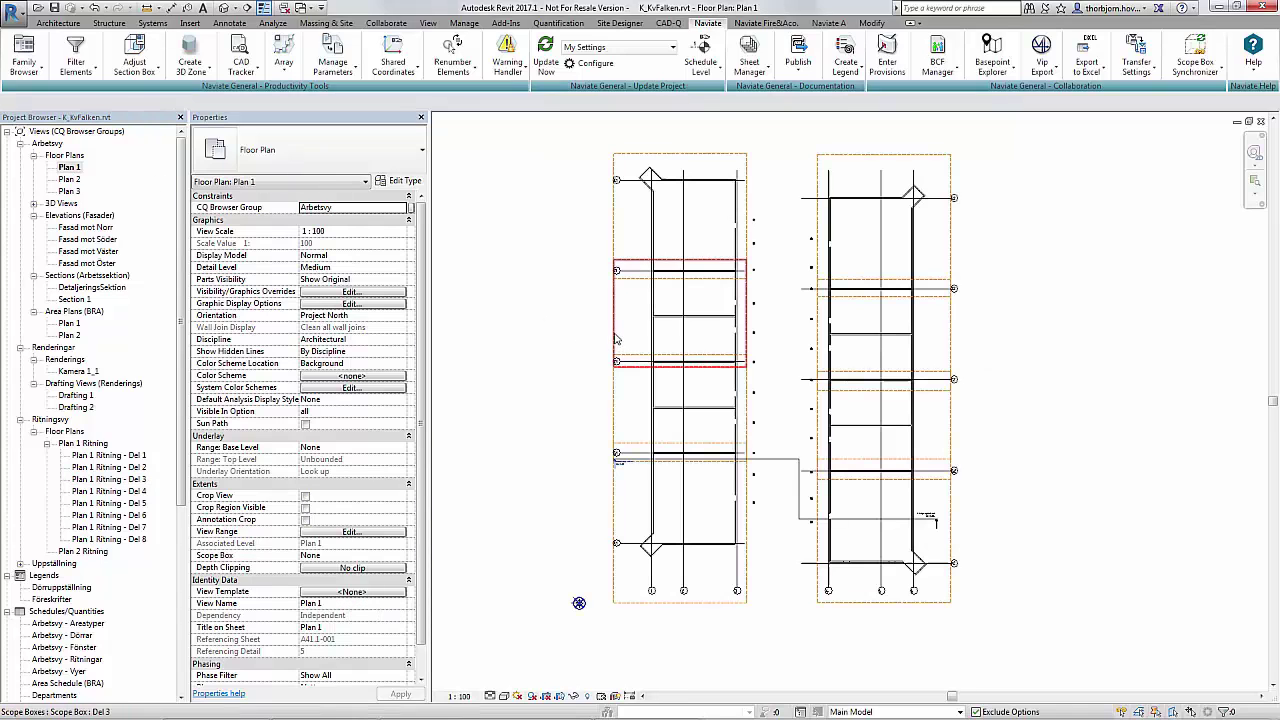
Inspect scope boxes Del 3, Del 2, Del 1 and Del 5 in the plan
left_click(617, 340)
left_click(613, 408)
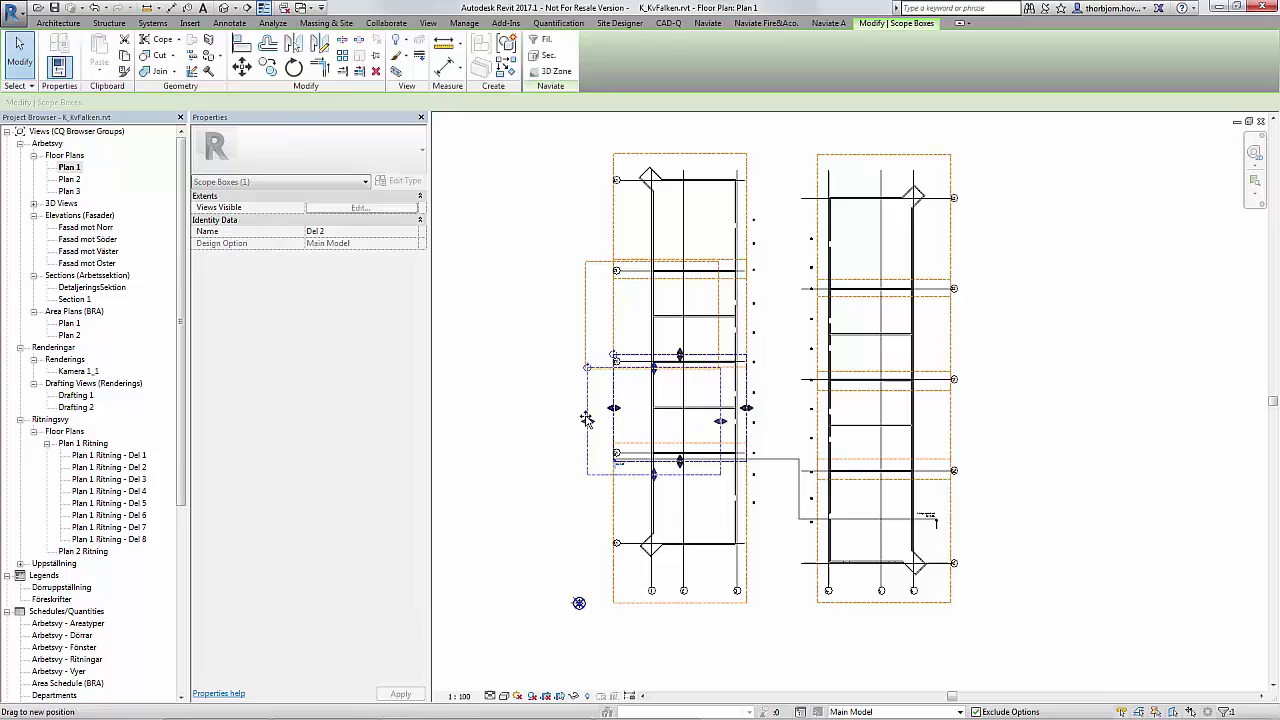
left_click(713, 500)
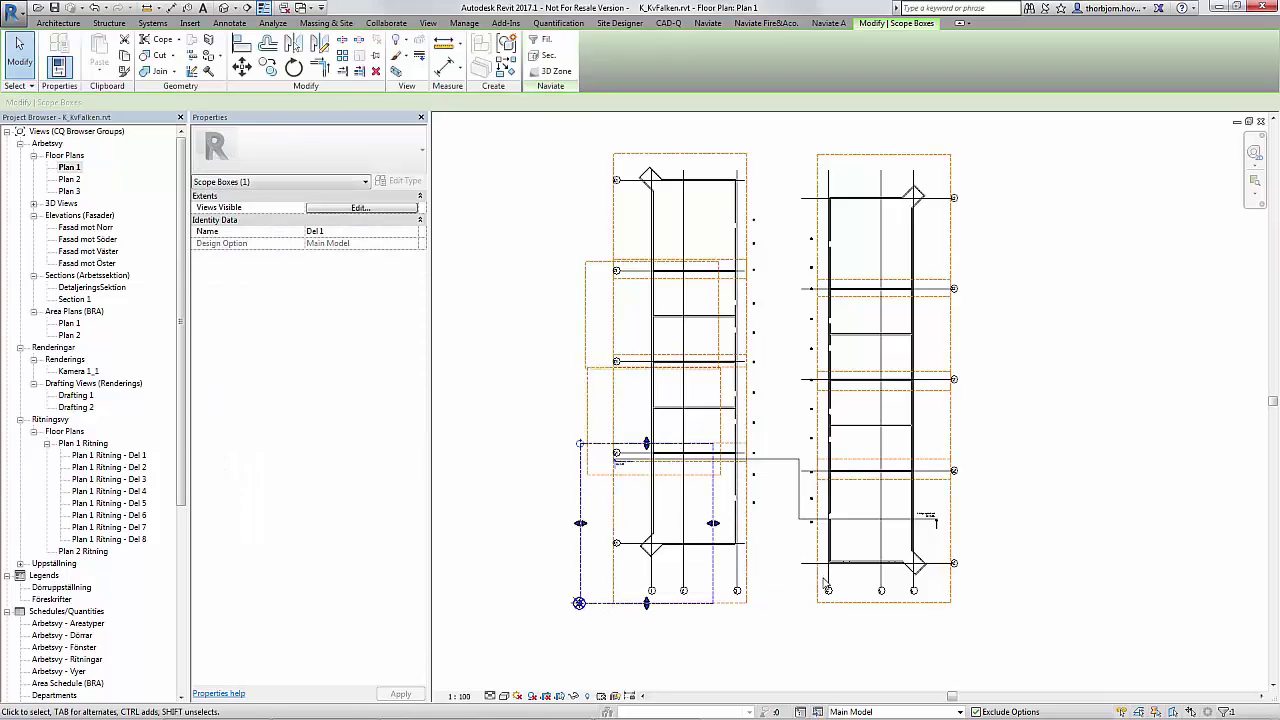
left_click(809, 580)
key("Escape")
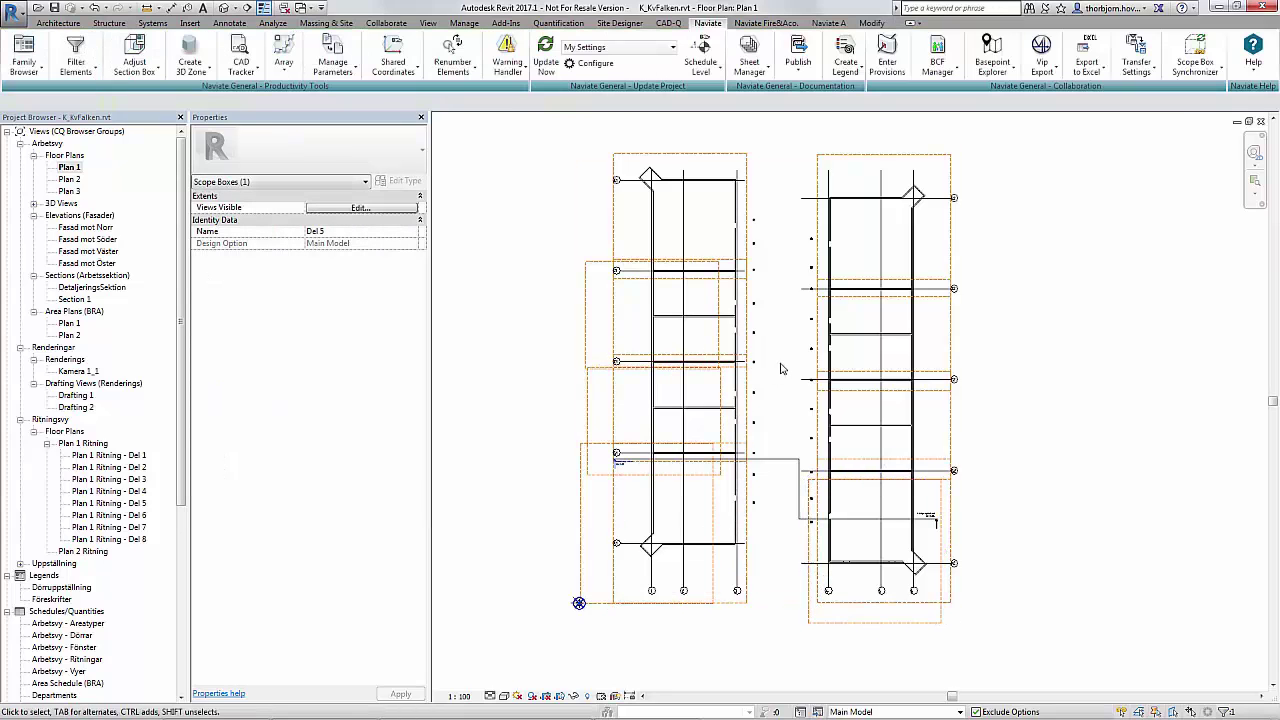
Synchronize the differing scope boxes with 0_Systemlinjer.rvt and close the synchronizer
left_click(1203, 42)
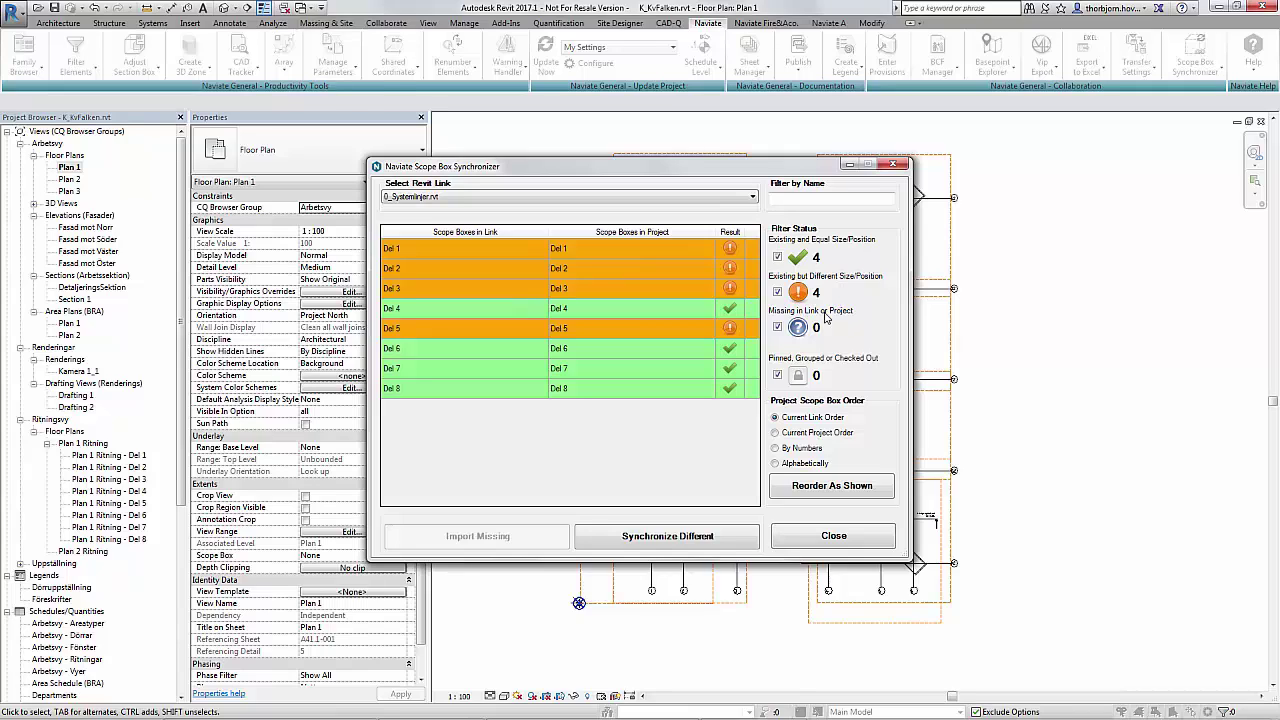
left_click(720, 538)
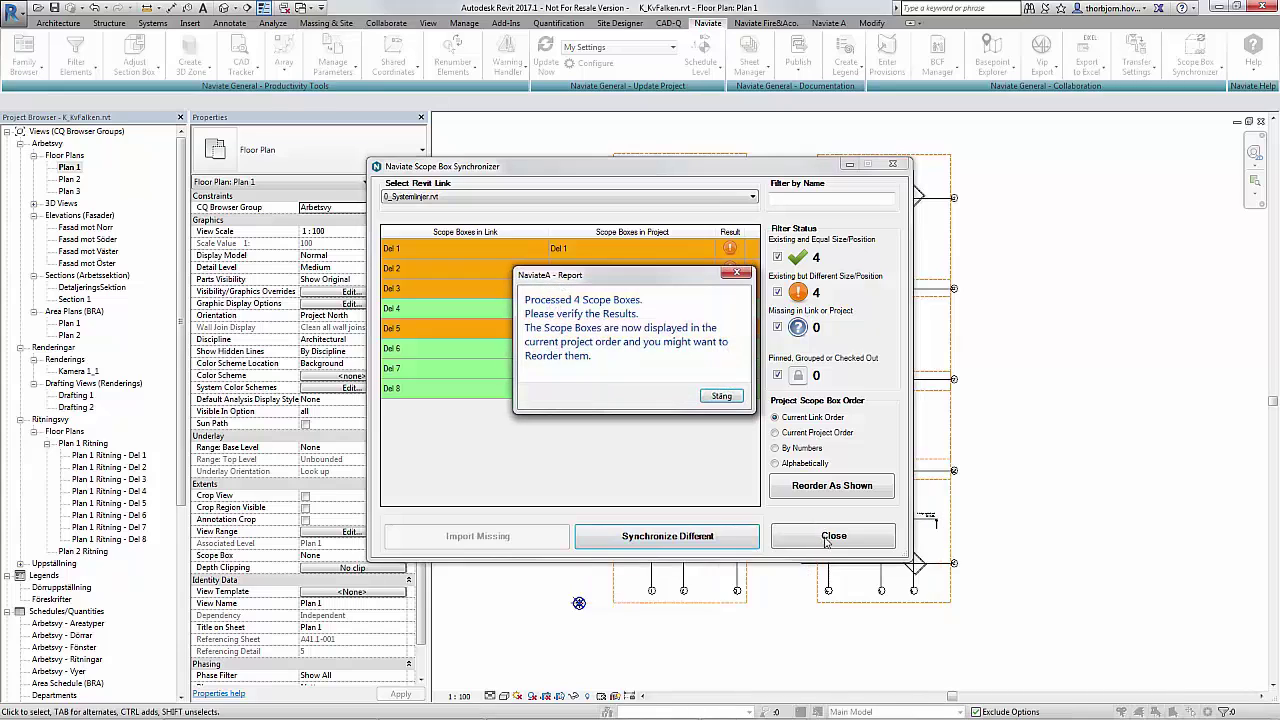
left_click(724, 398)
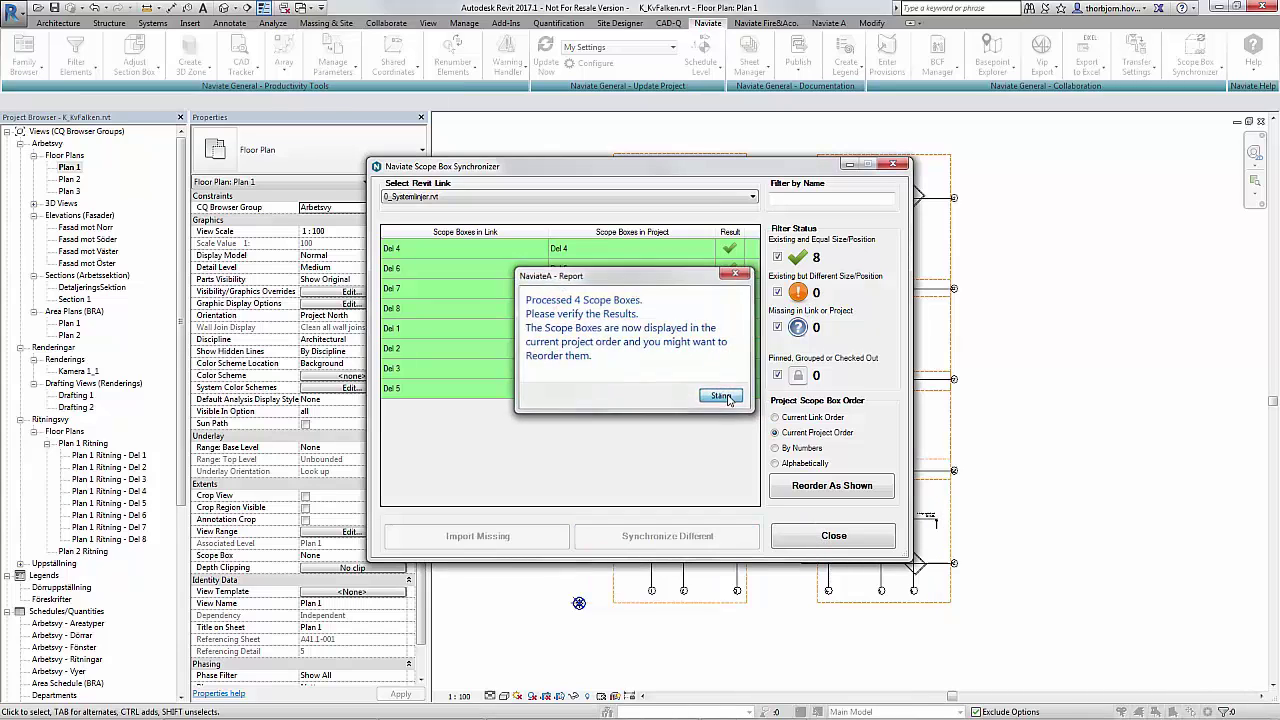
left_click(813, 538)
left_click(616, 346)
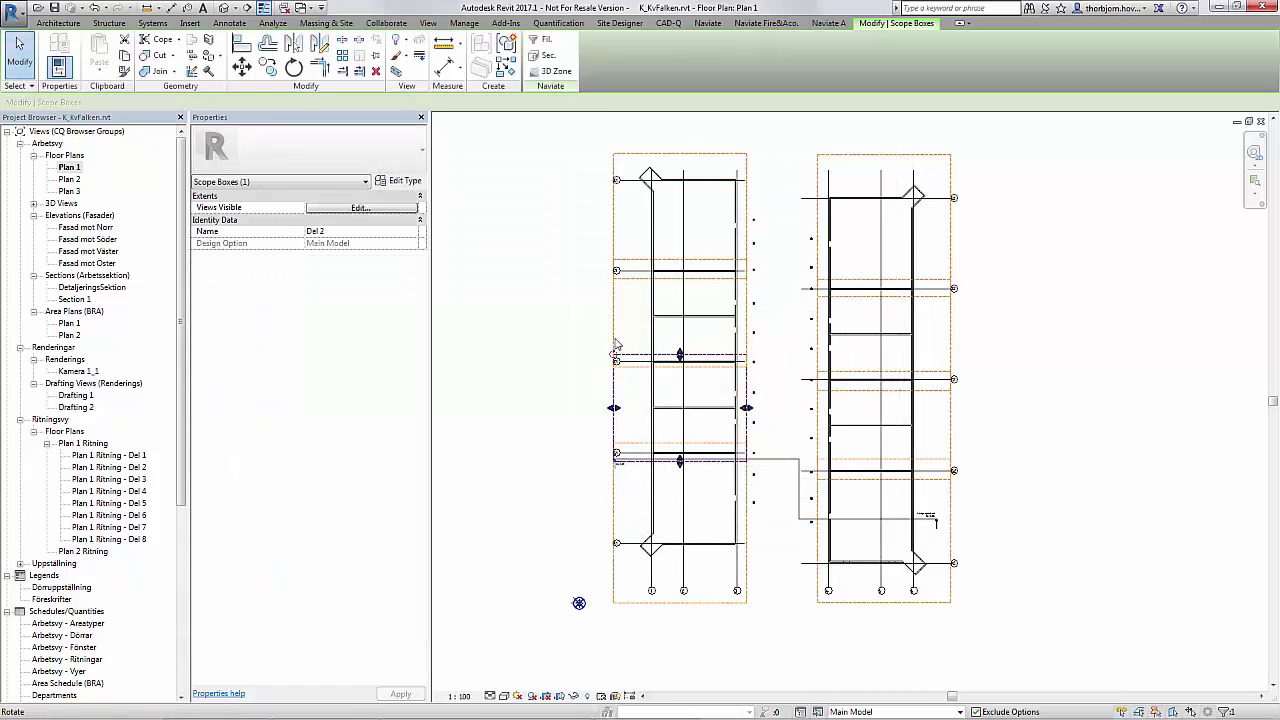
Link A_KvFalken_2017-2.rvt into the project and dismiss the nested links warning
left_click(580, 338)
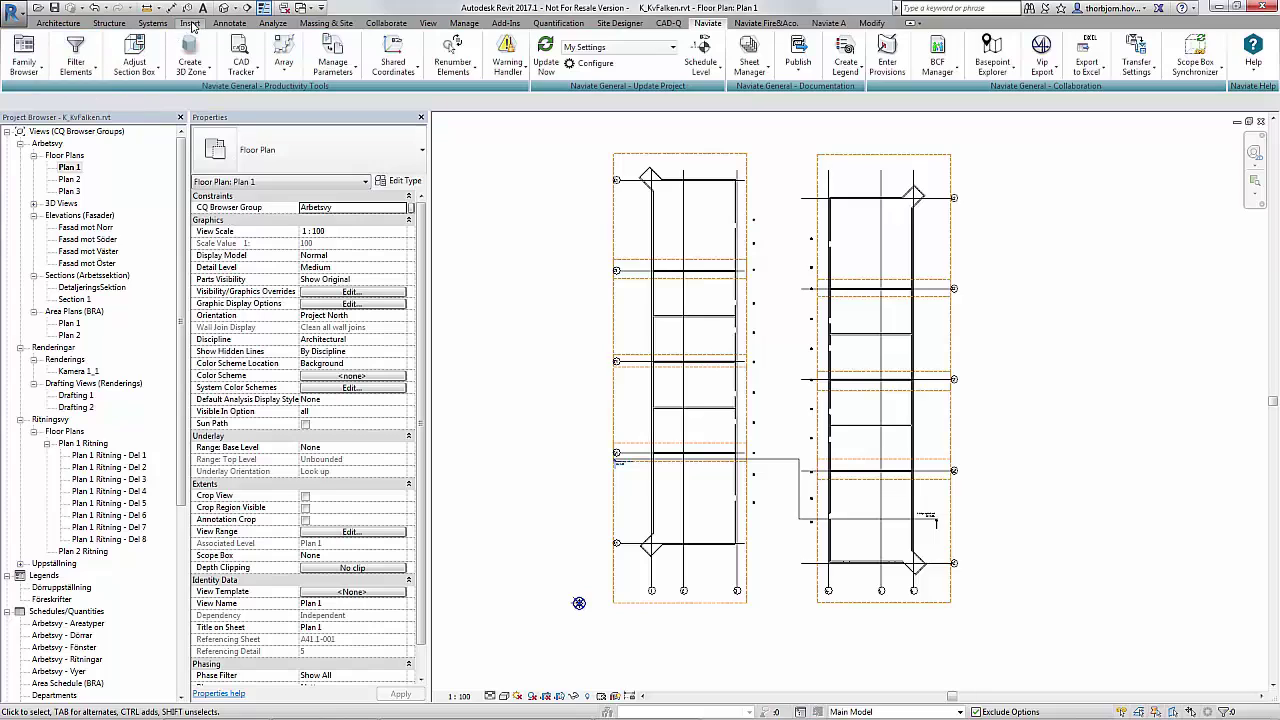
left_click(188, 24)
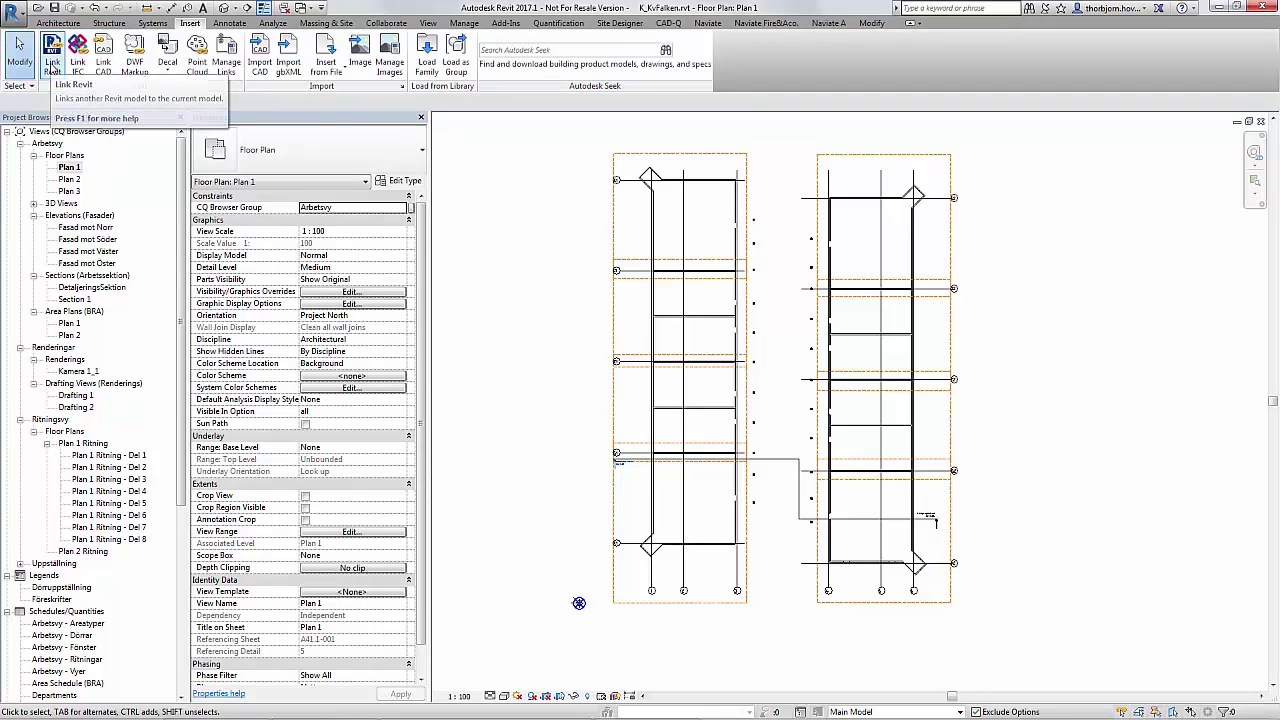
left_click(56, 76)
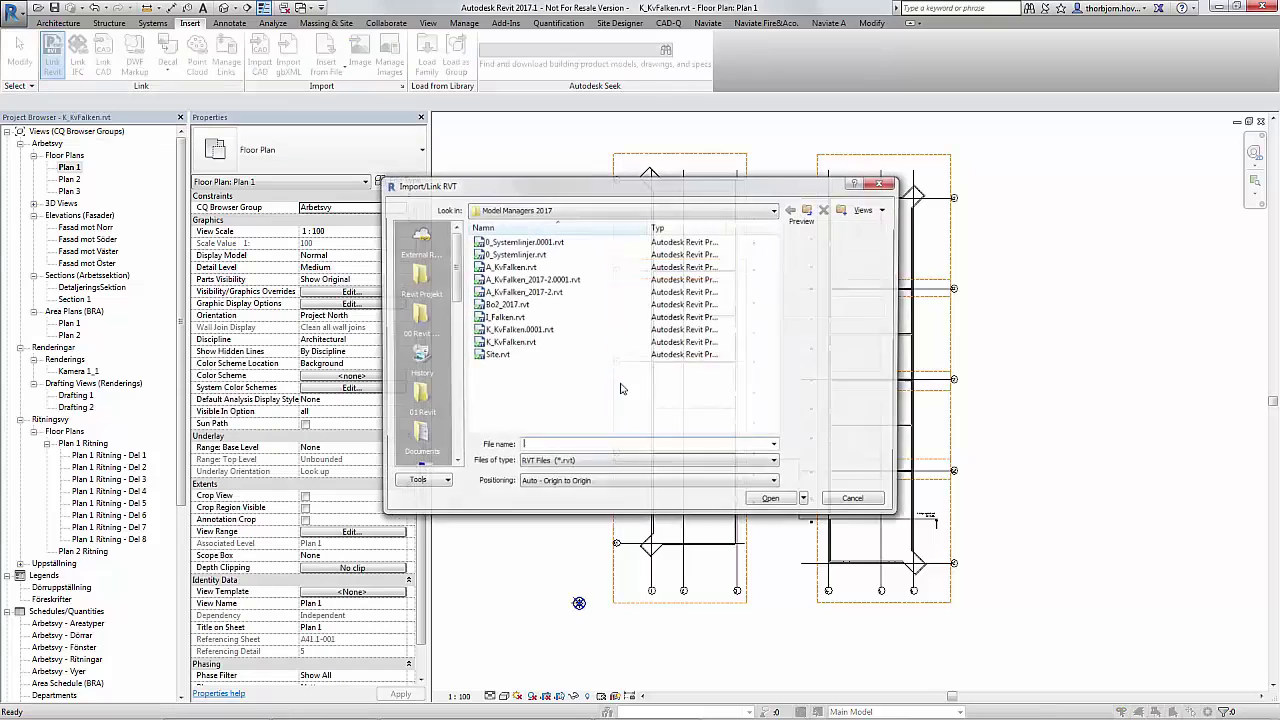
left_click(525, 292)
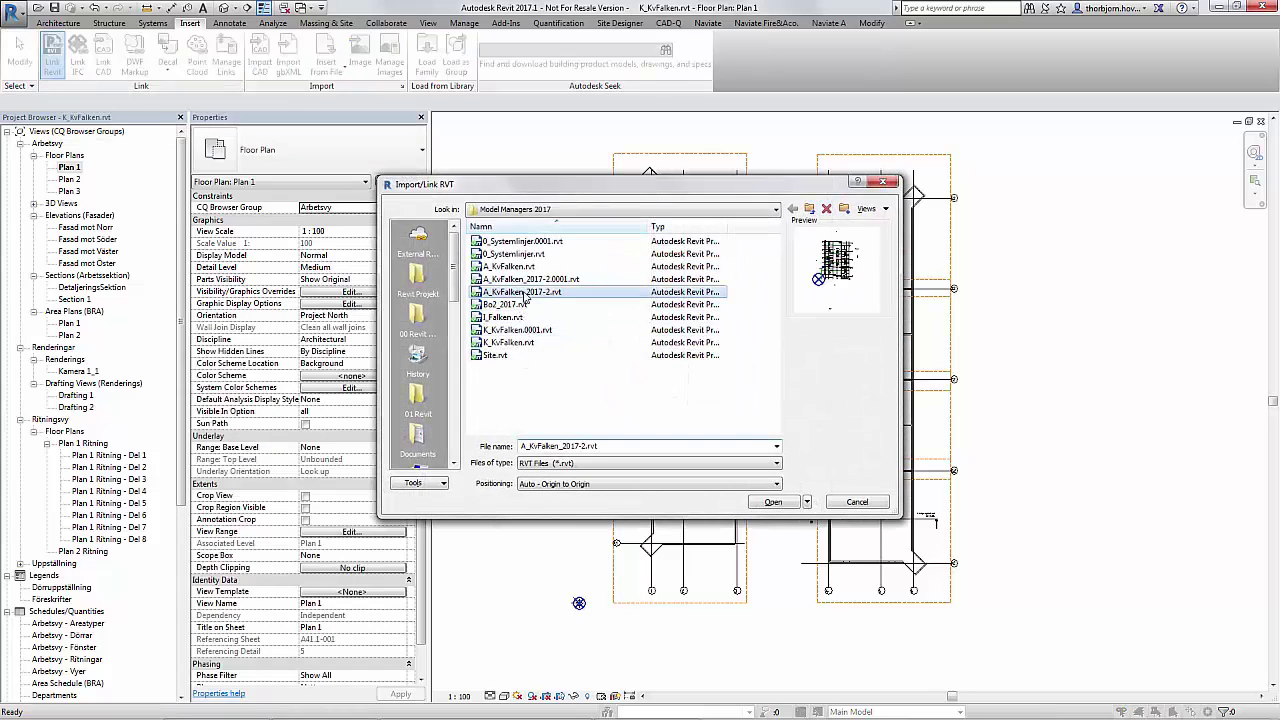
left_click(775, 502)
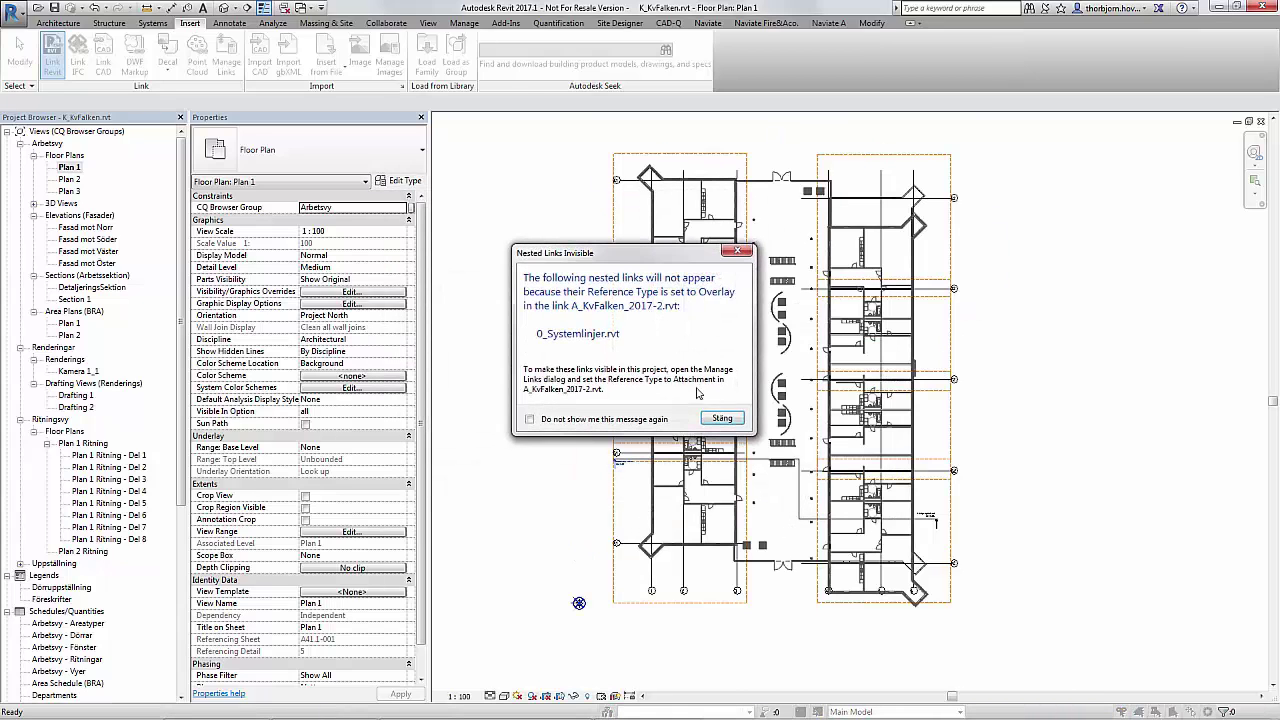
left_click(722, 418)
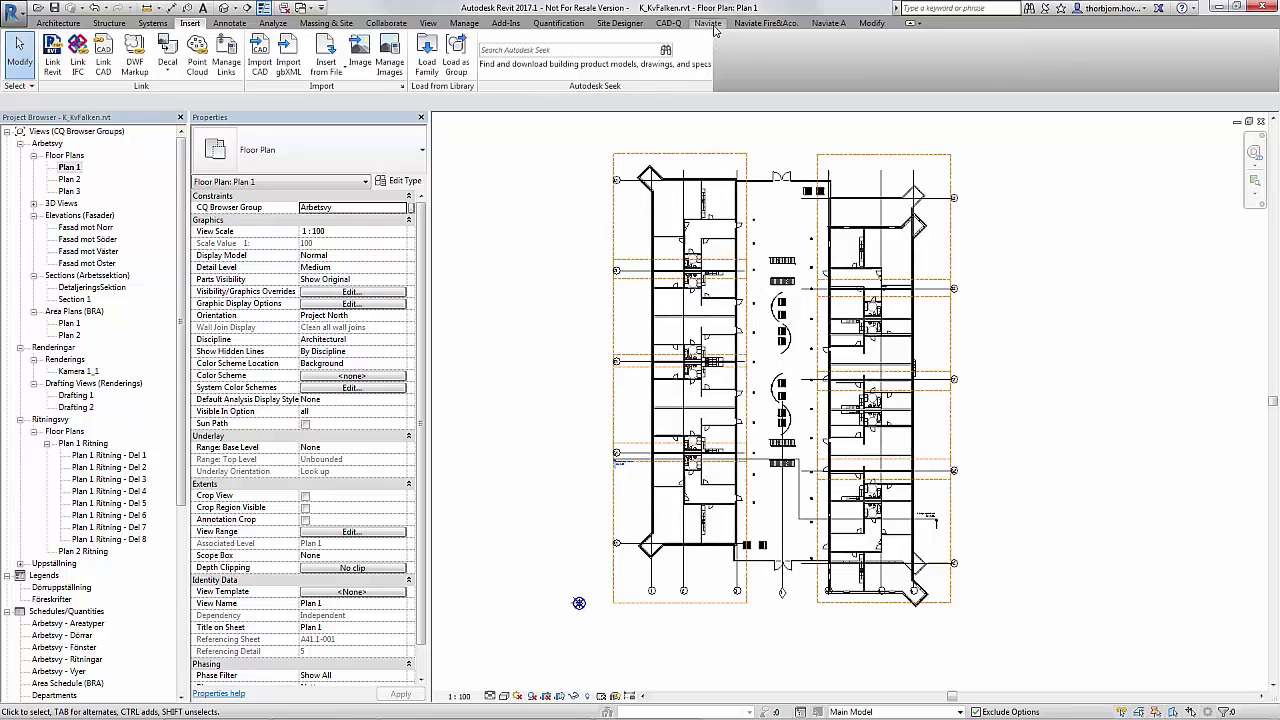
left_click(708, 23)
left_click(1195, 55)
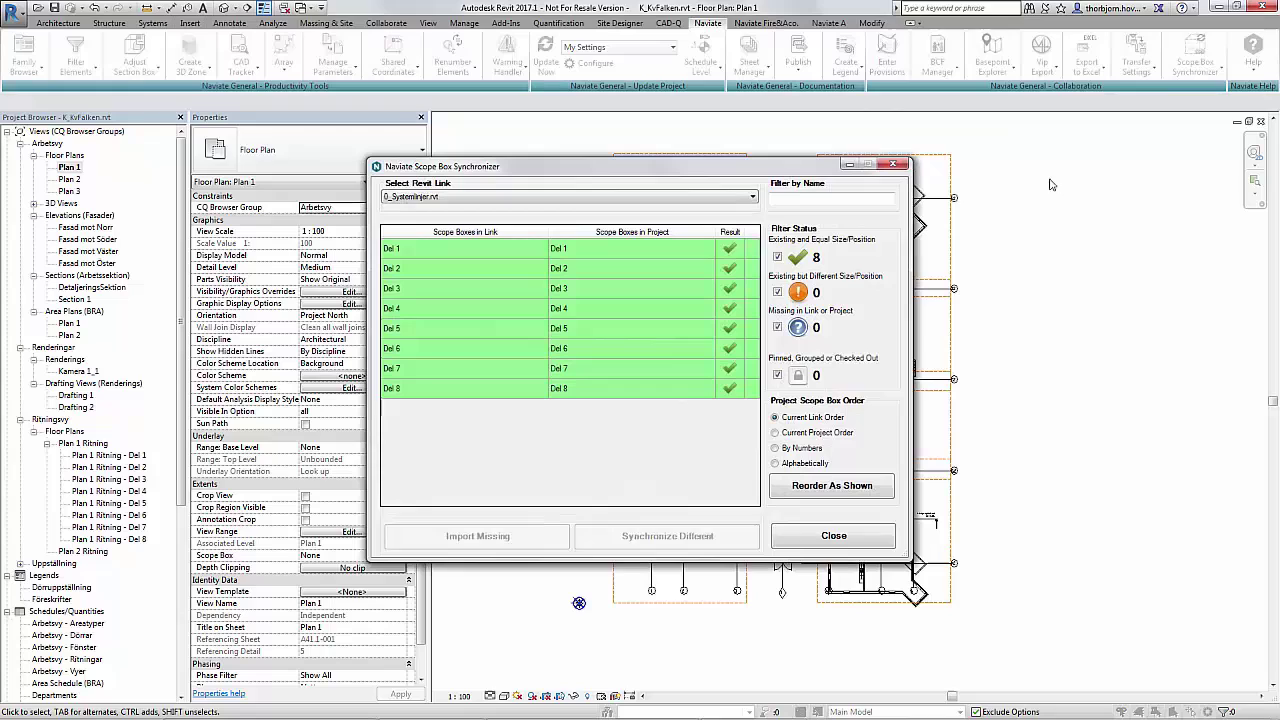
left_click(560, 198)
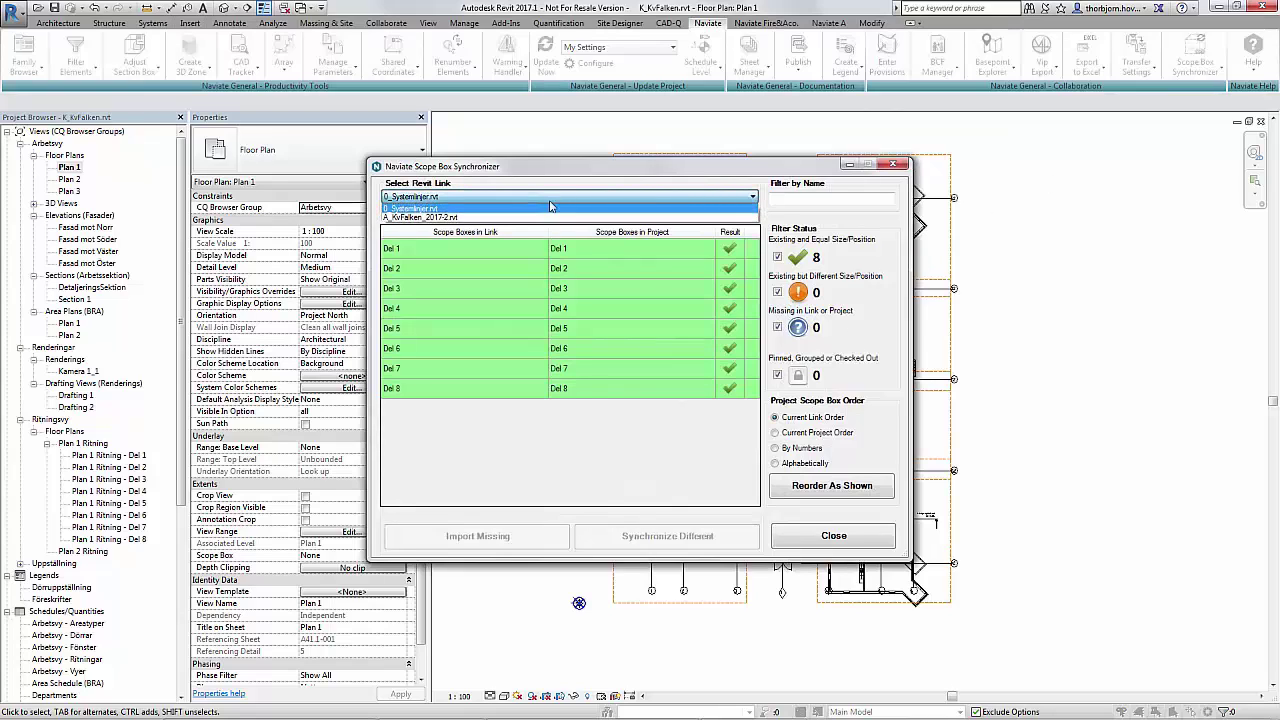
left_click(543, 218)
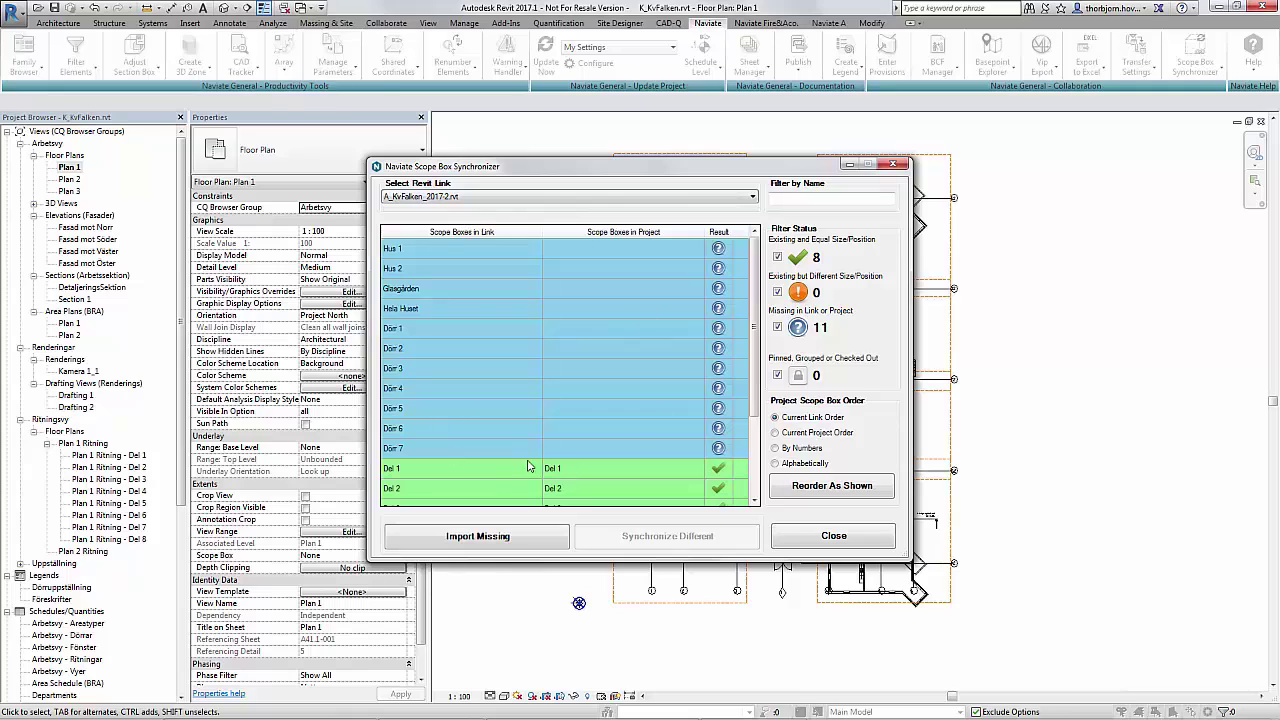
left_click_drag(754, 280, 766, 382)
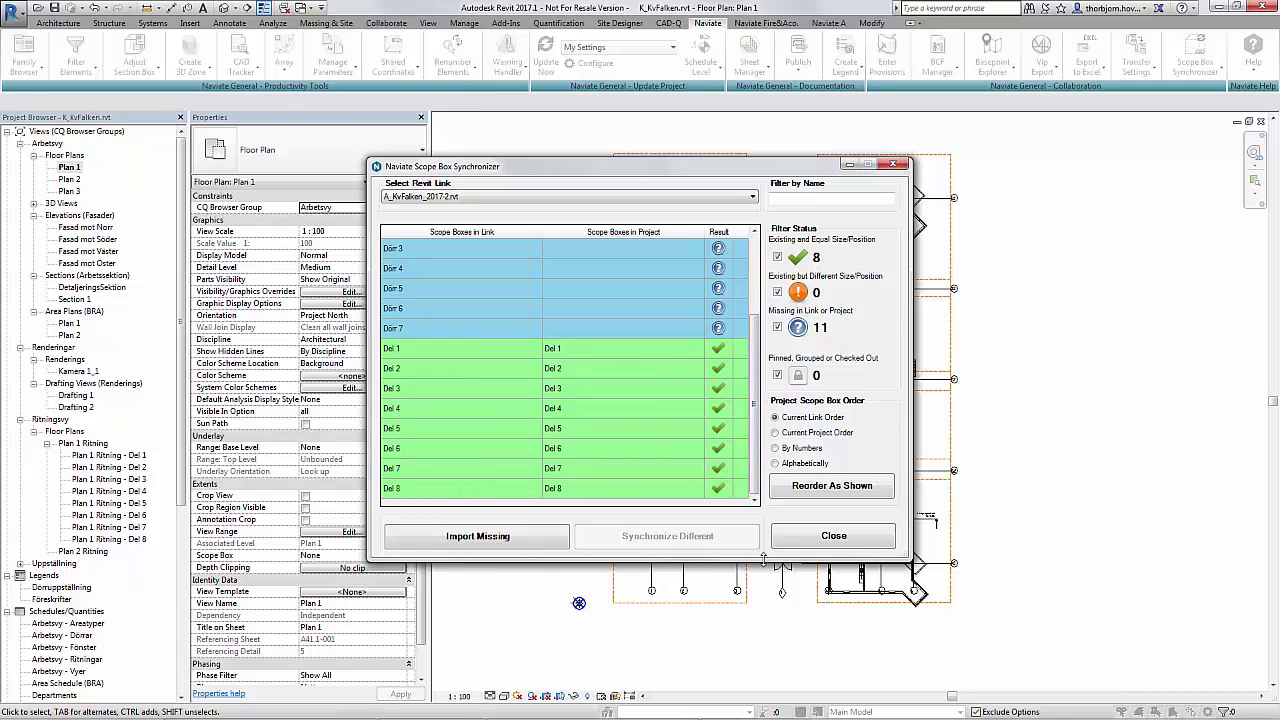
left_click(808, 542)
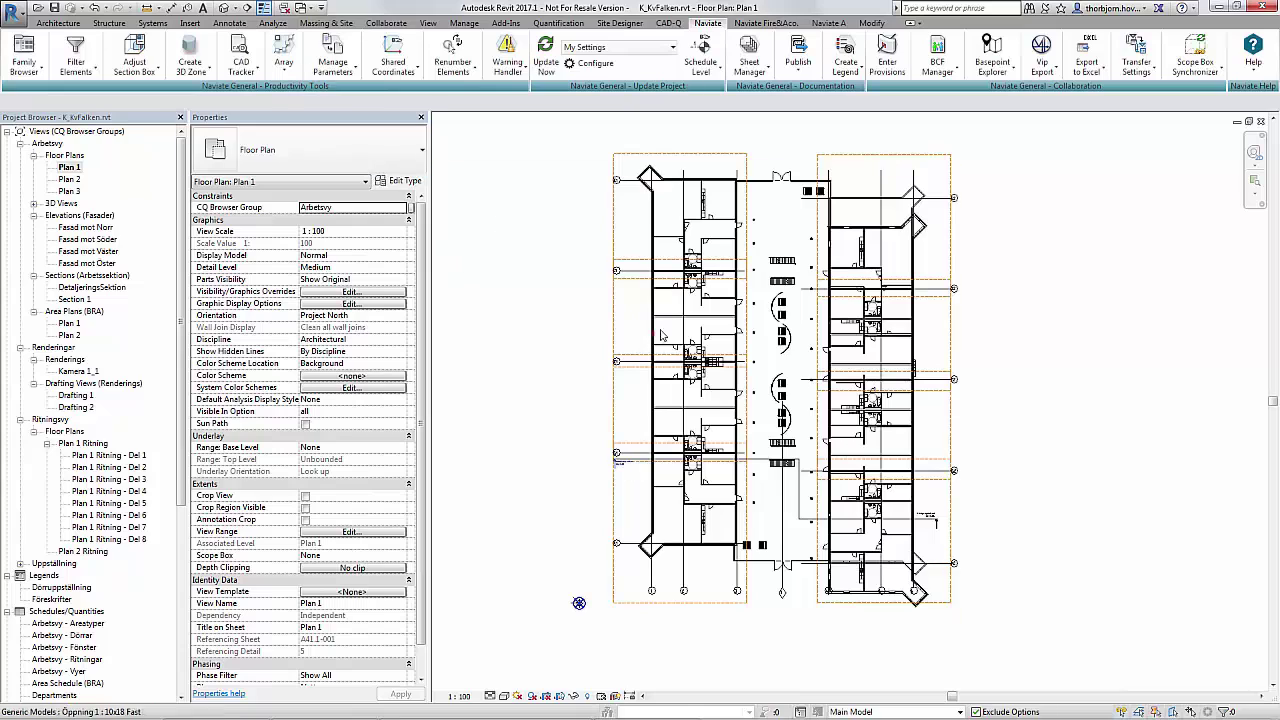
Shift a scope box out of place, then inspect the Del boxes in Default 3D View
left_click(617, 302)
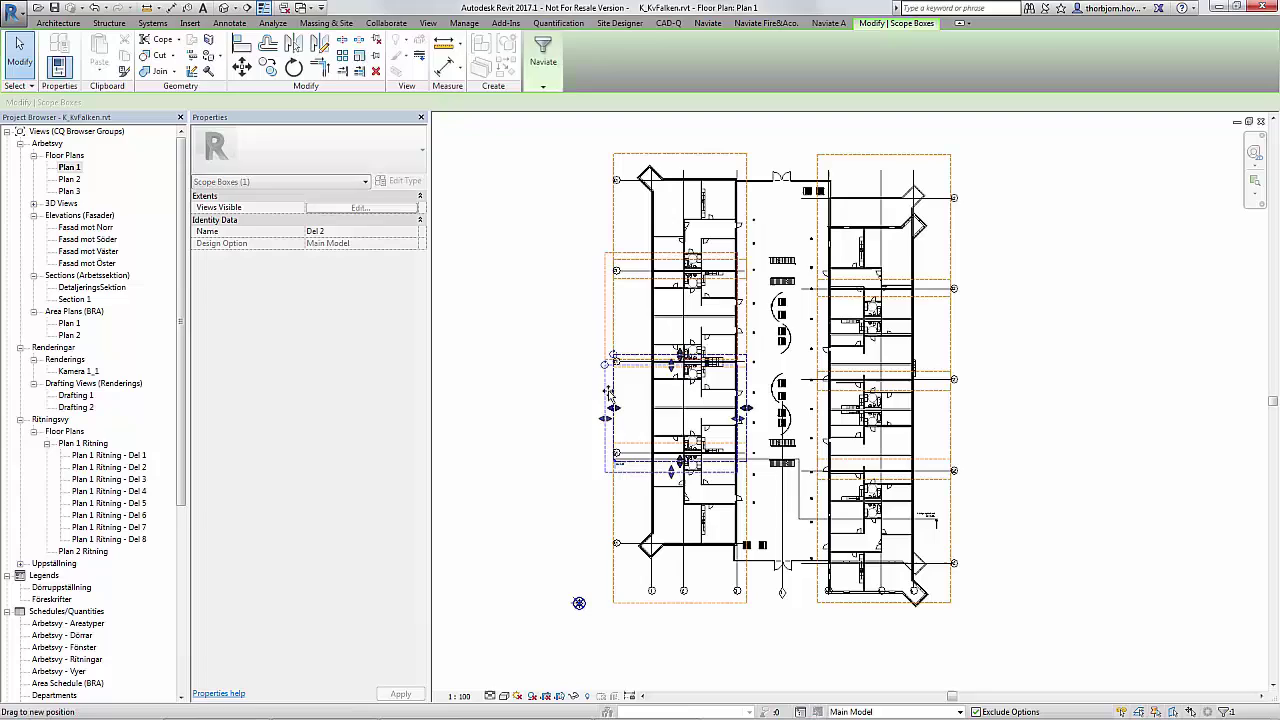
left_click(447, 267)
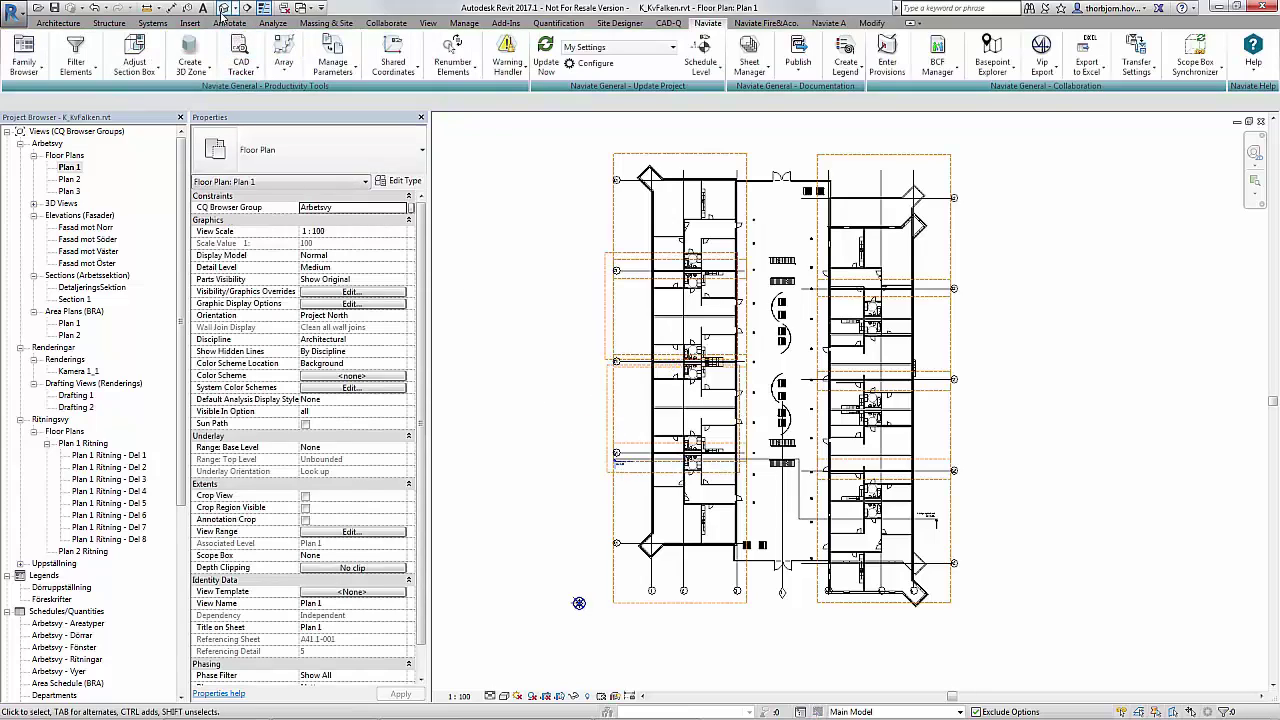
left_click(224, 8)
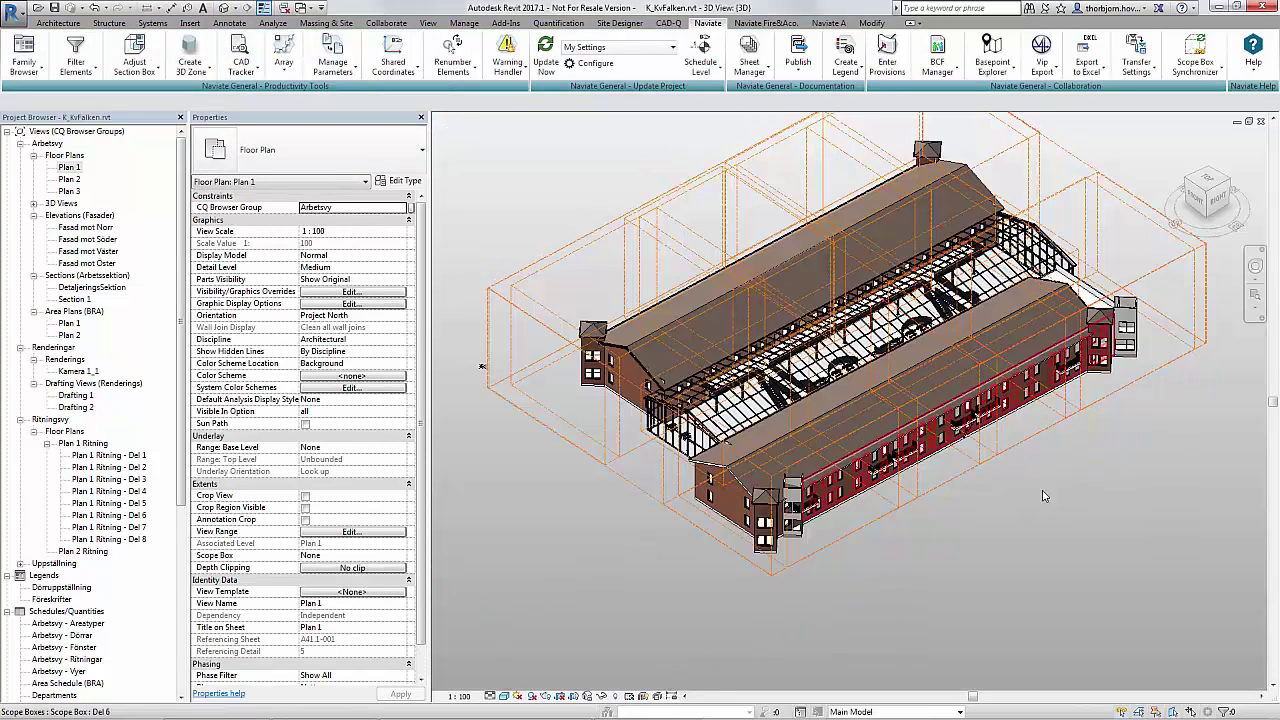
middle_click_drag(930, 440, 666, 228, "shift")
scroll(779, 194, "up", 3)
left_click(779, 194)
key("Escape")
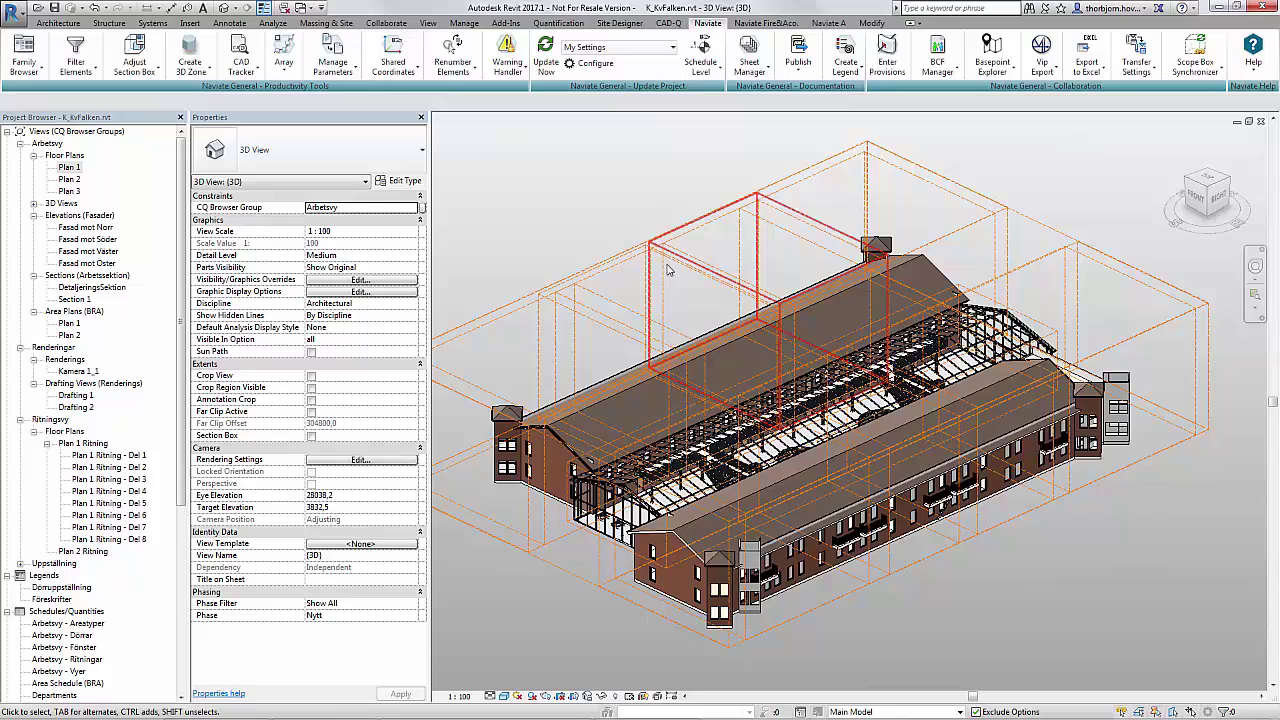
Synchronize the differing Del 2 and Del 3 against the A_KvFalken_2017-2.rvt link
left_click(1196, 55)
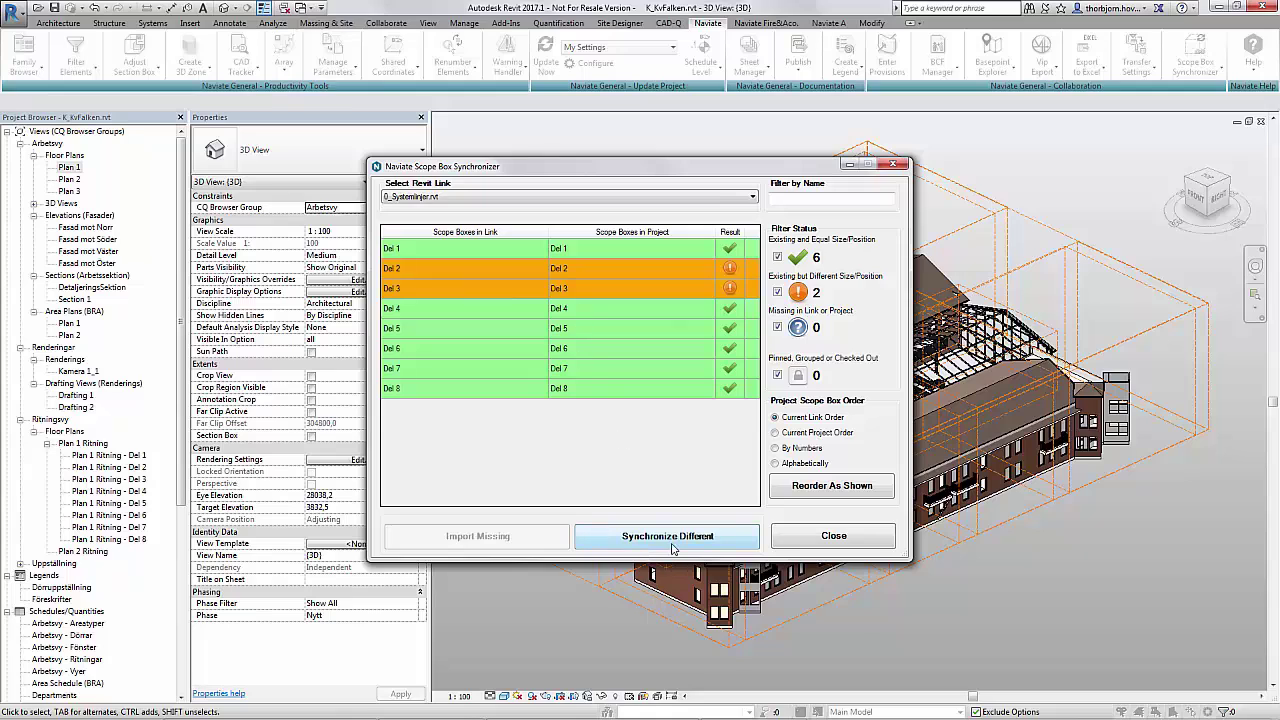
left_click(530, 197)
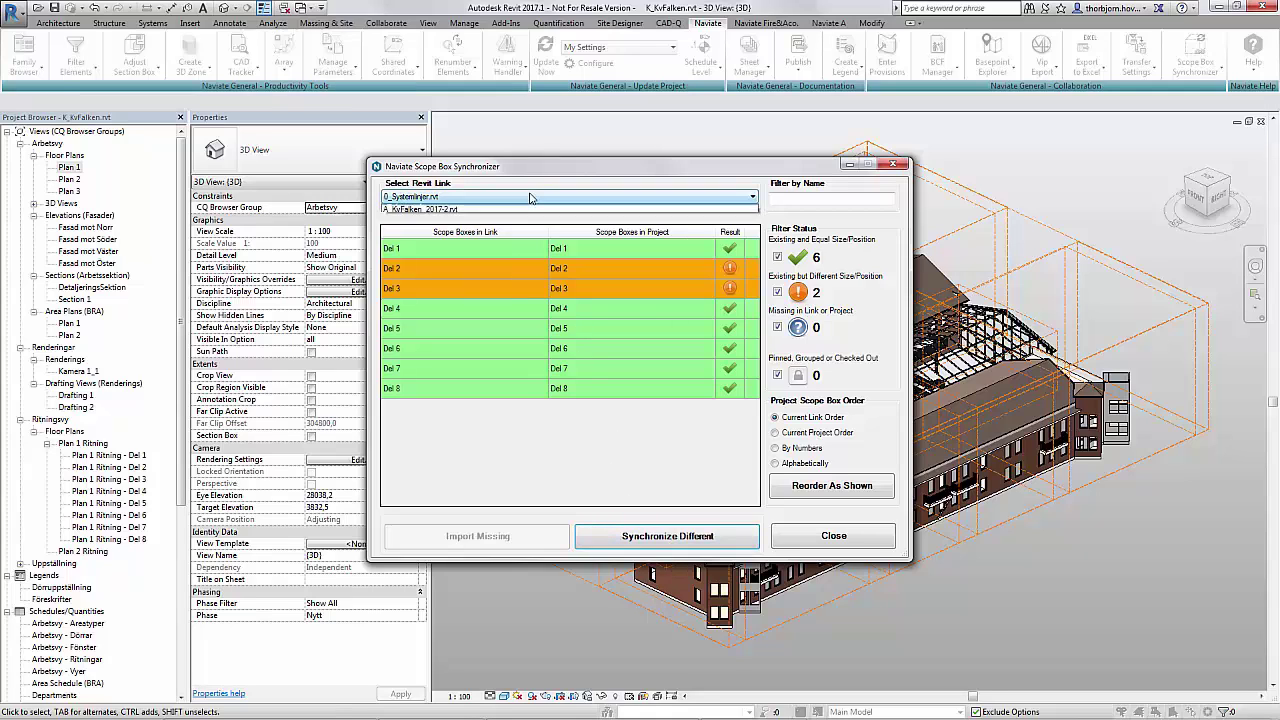
left_click(532, 209)
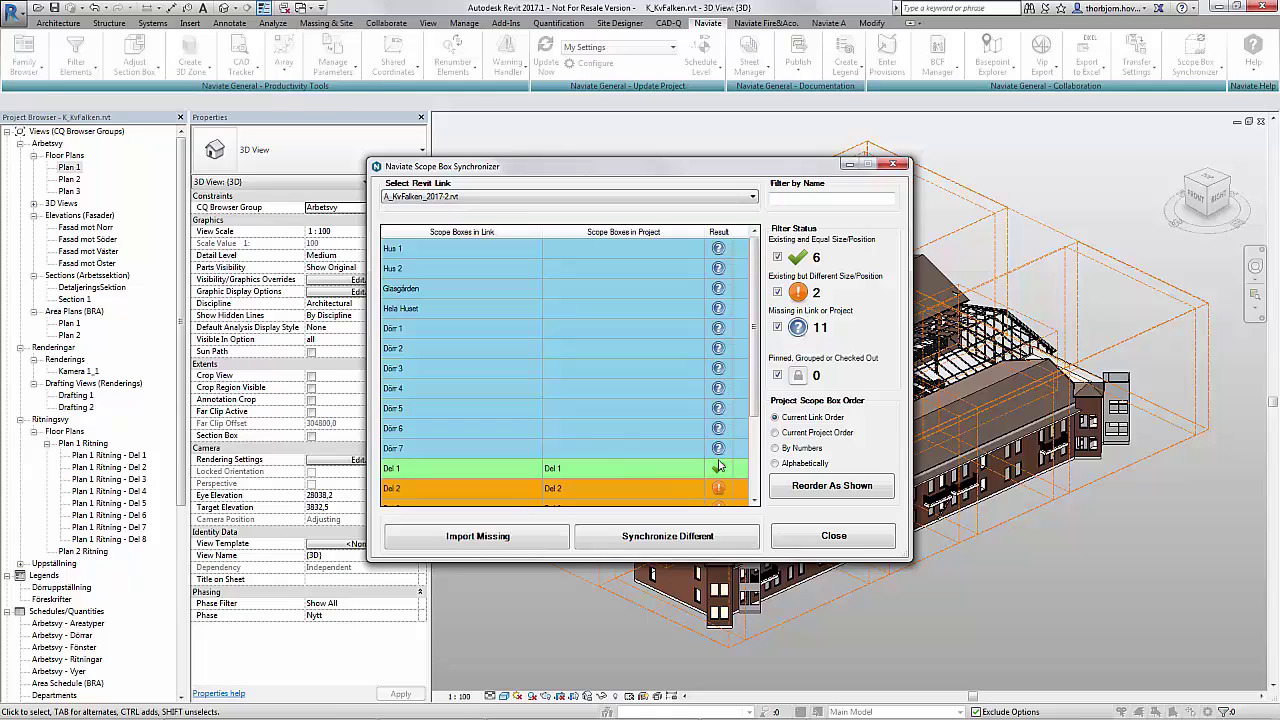
left_click(755, 432)
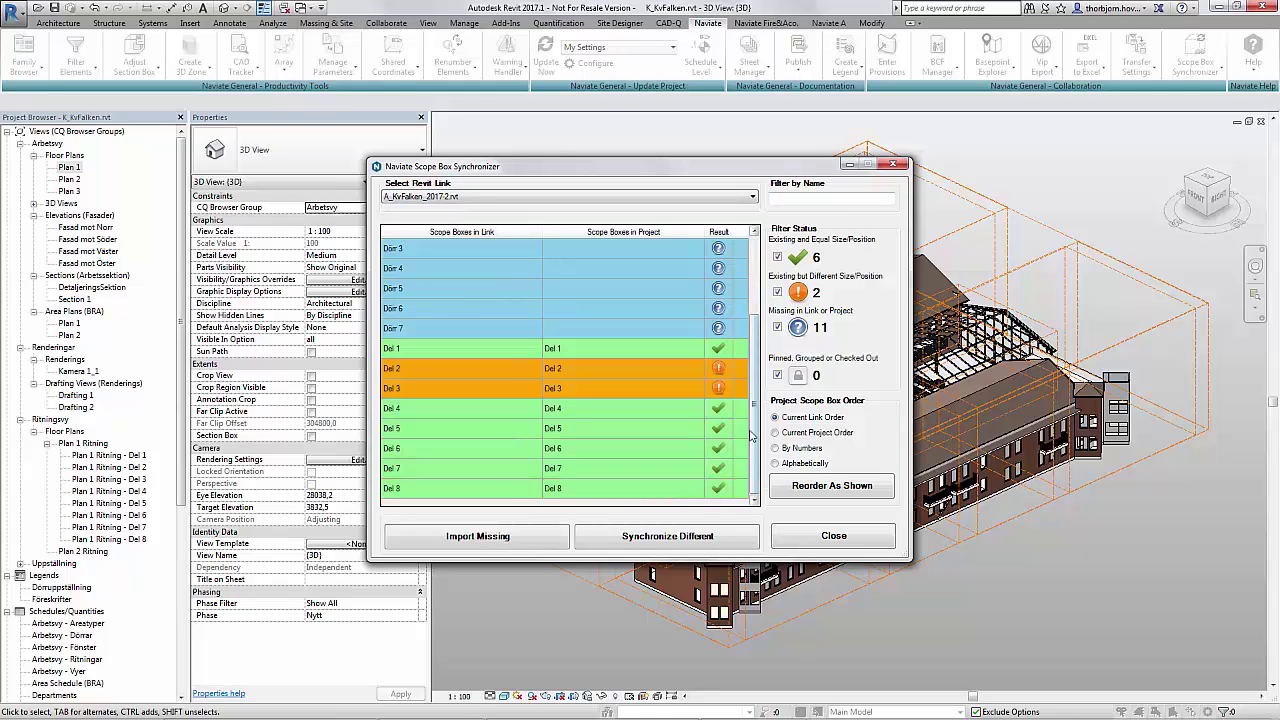
left_click(669, 542)
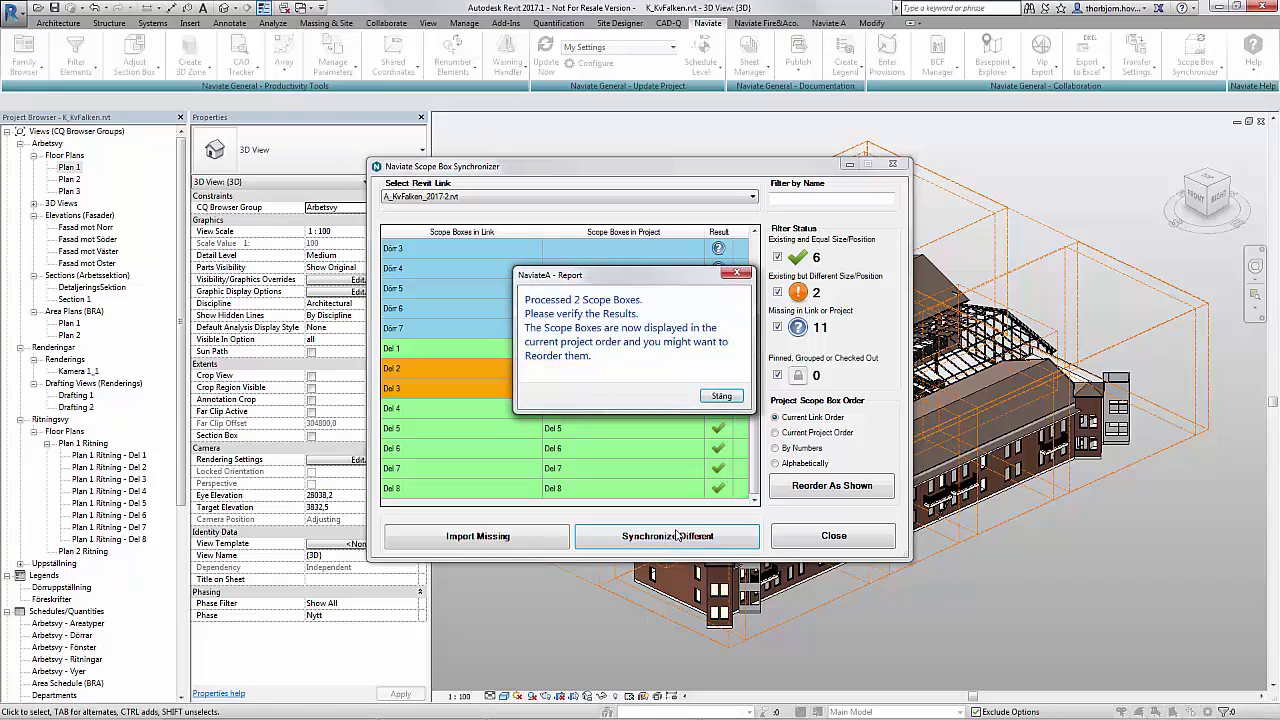
left_click(721, 396)
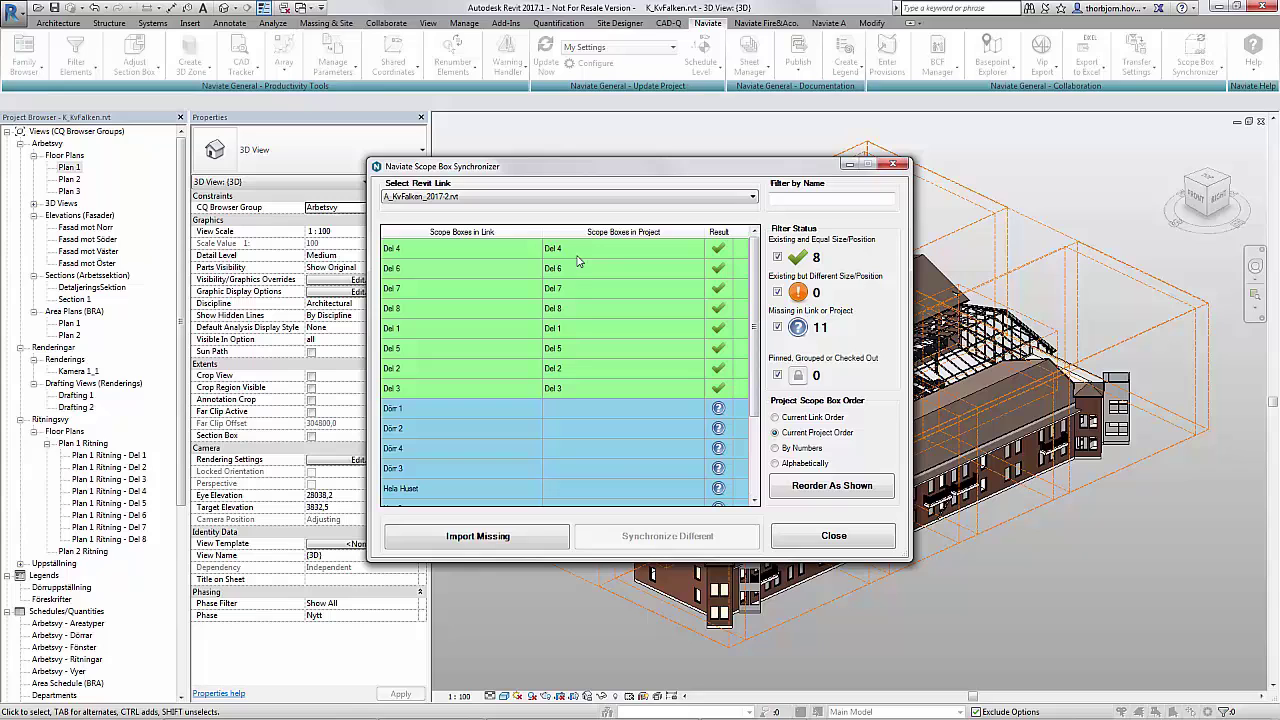
left_click(832, 536)
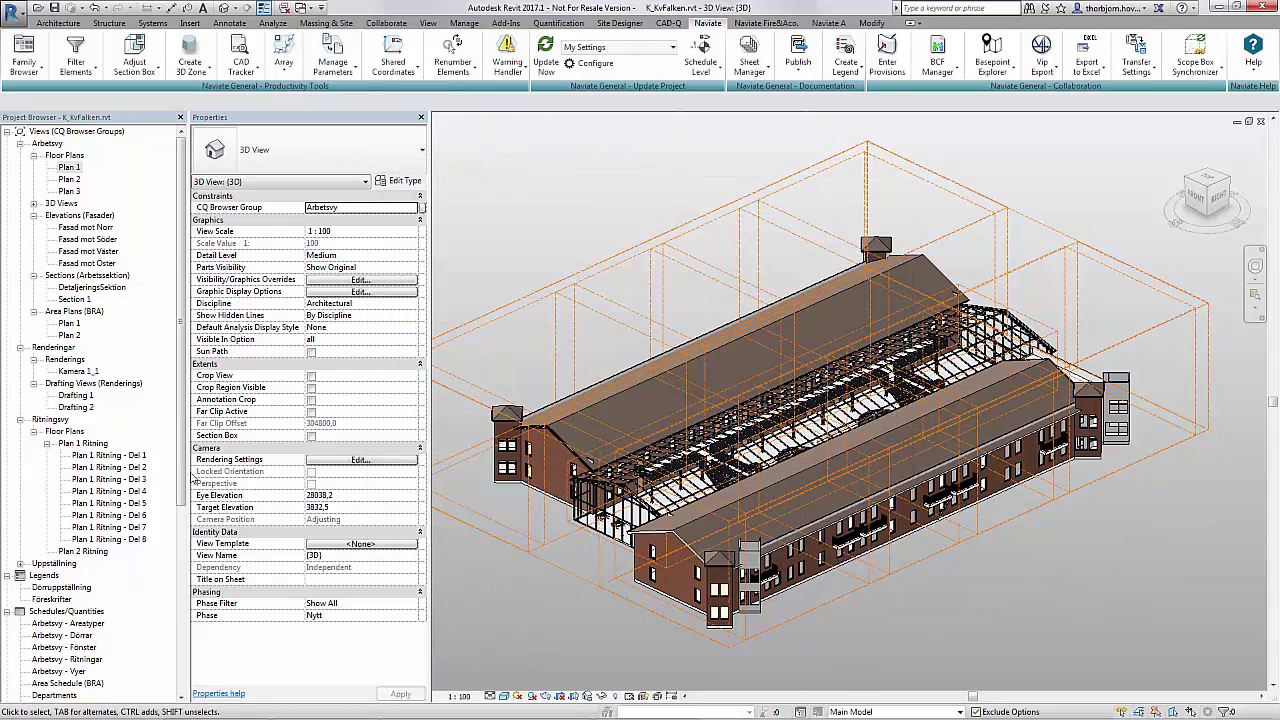
Open Plan 1 Ritning - Del 1 and switch its scope box to Del 4
double_click(98, 456)
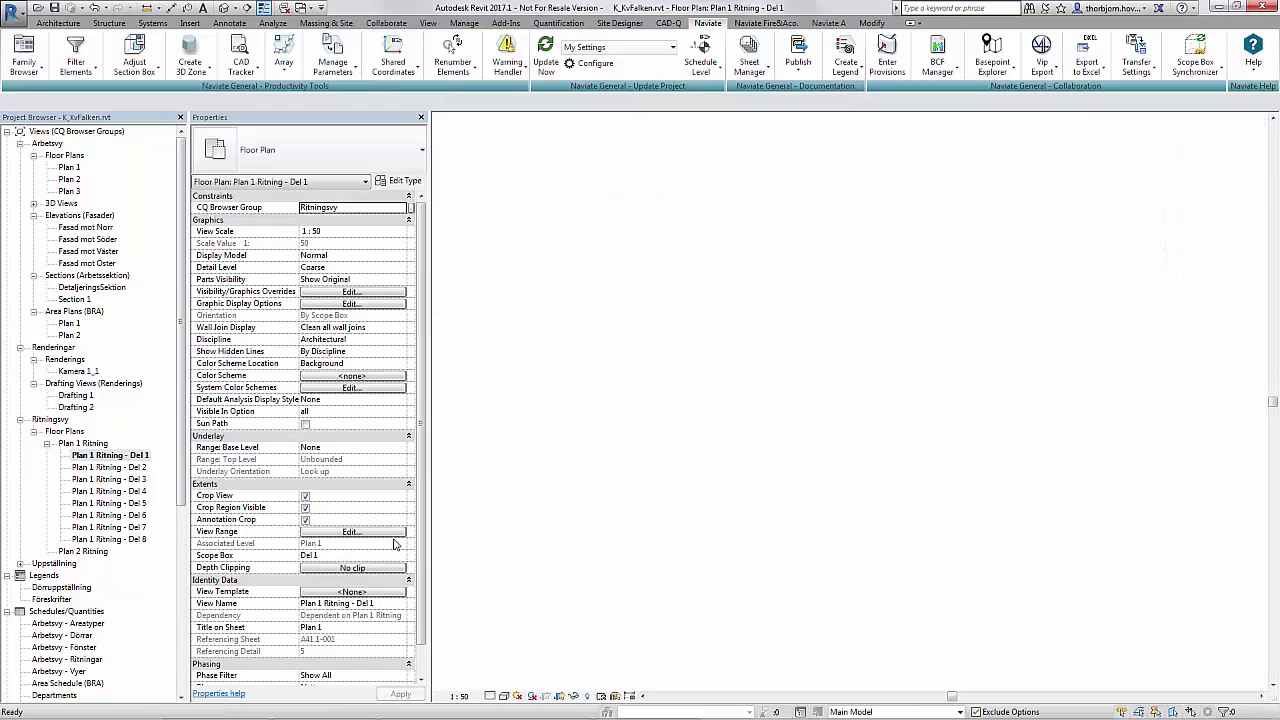
left_click(396, 556)
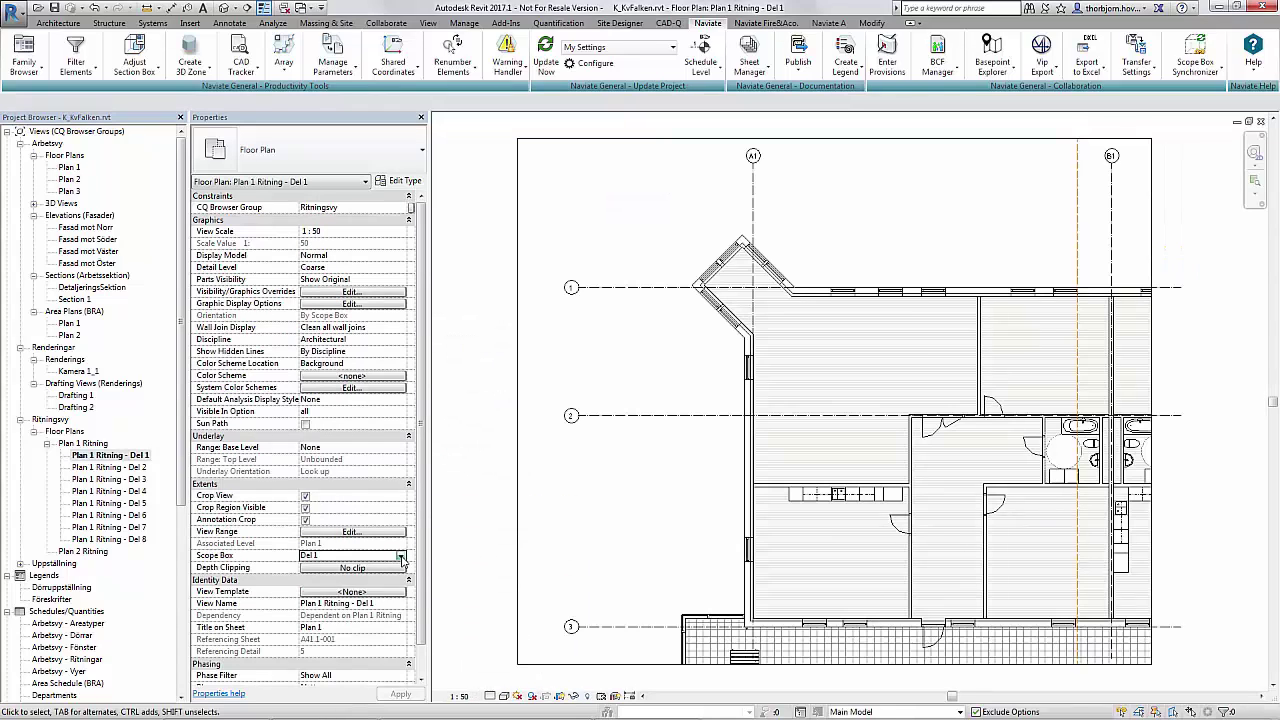
left_click(400, 556)
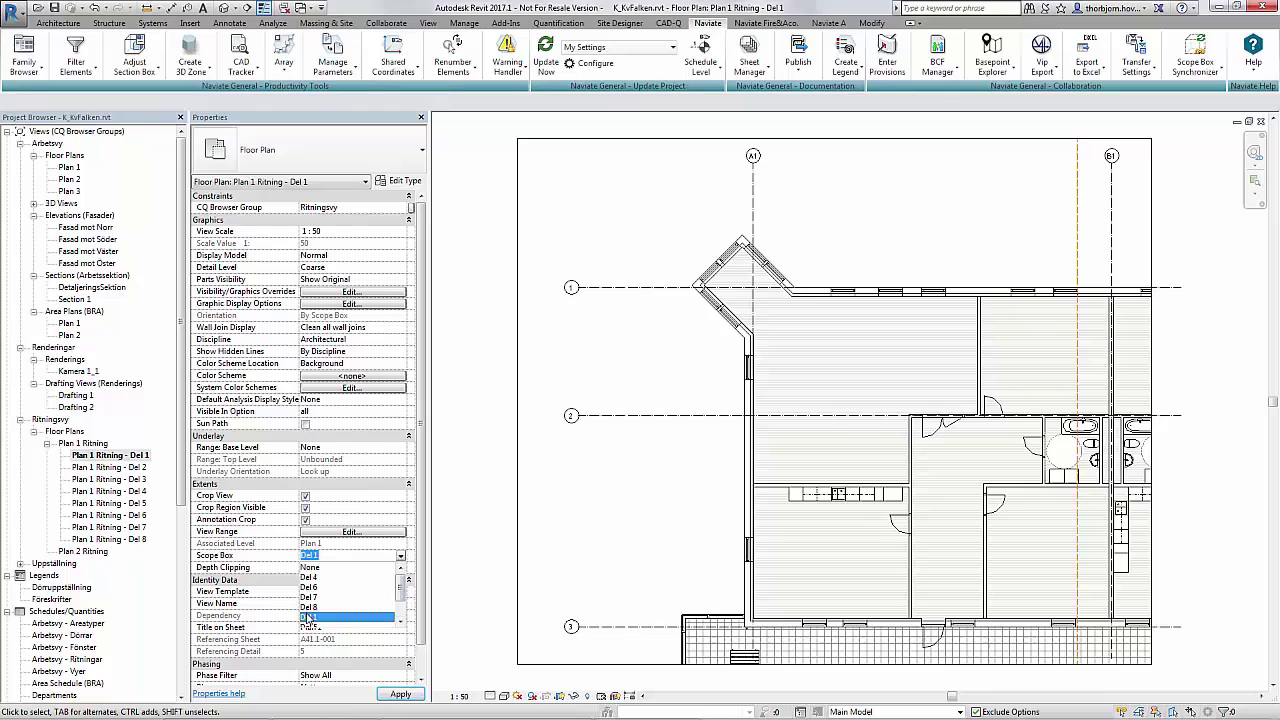
scroll(400, 585, "up", 2)
left_click(394, 585)
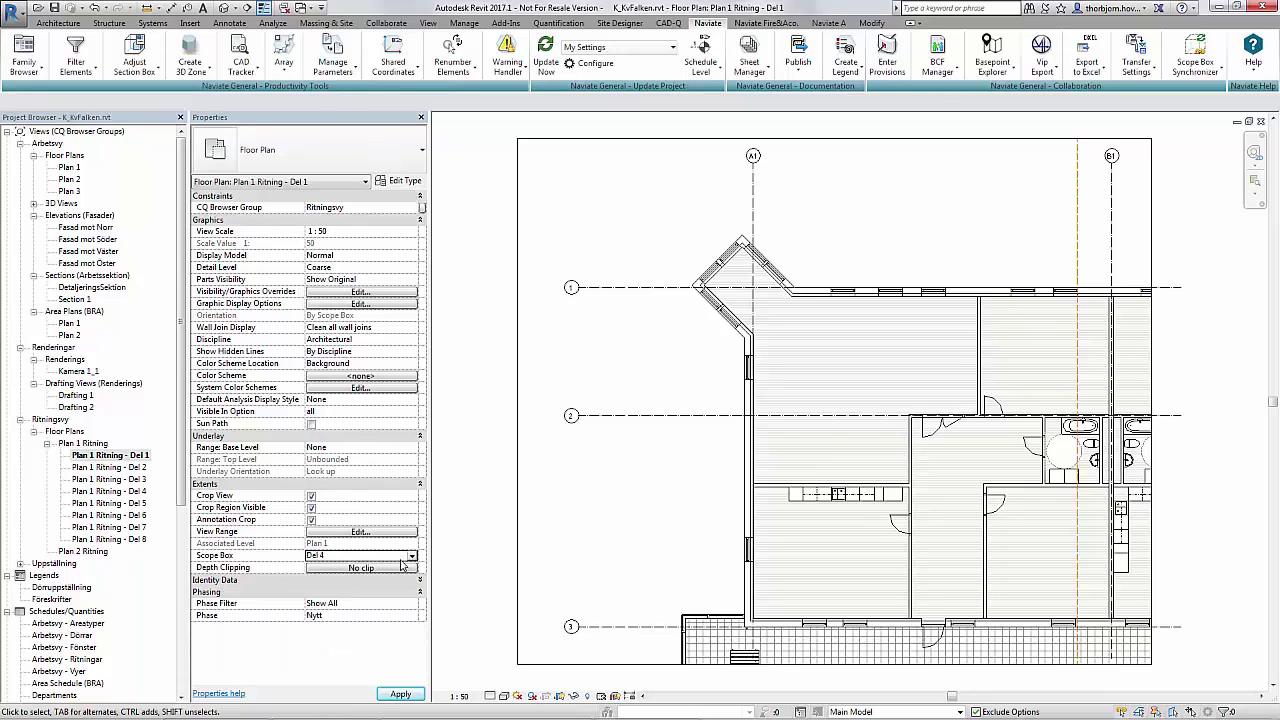
Set the view's scope box back to Del 1
left_click(411, 558)
scroll(412, 595, "down", 2)
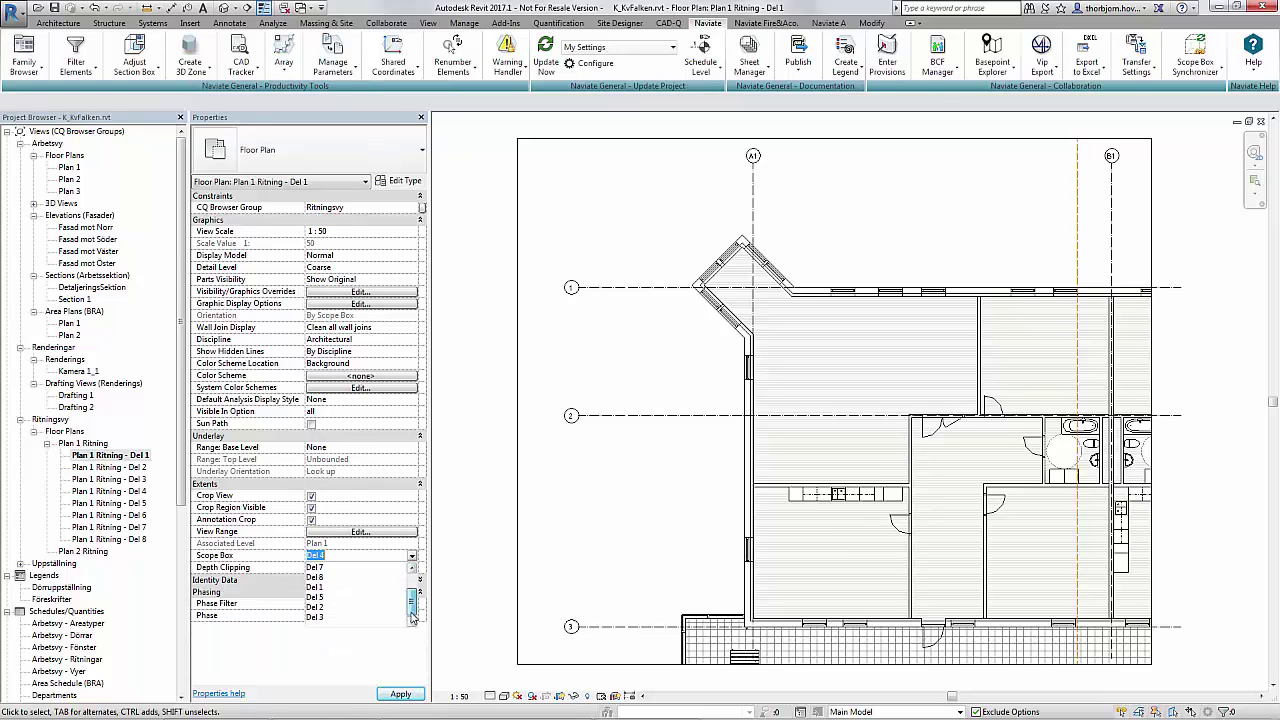
left_click(345, 587)
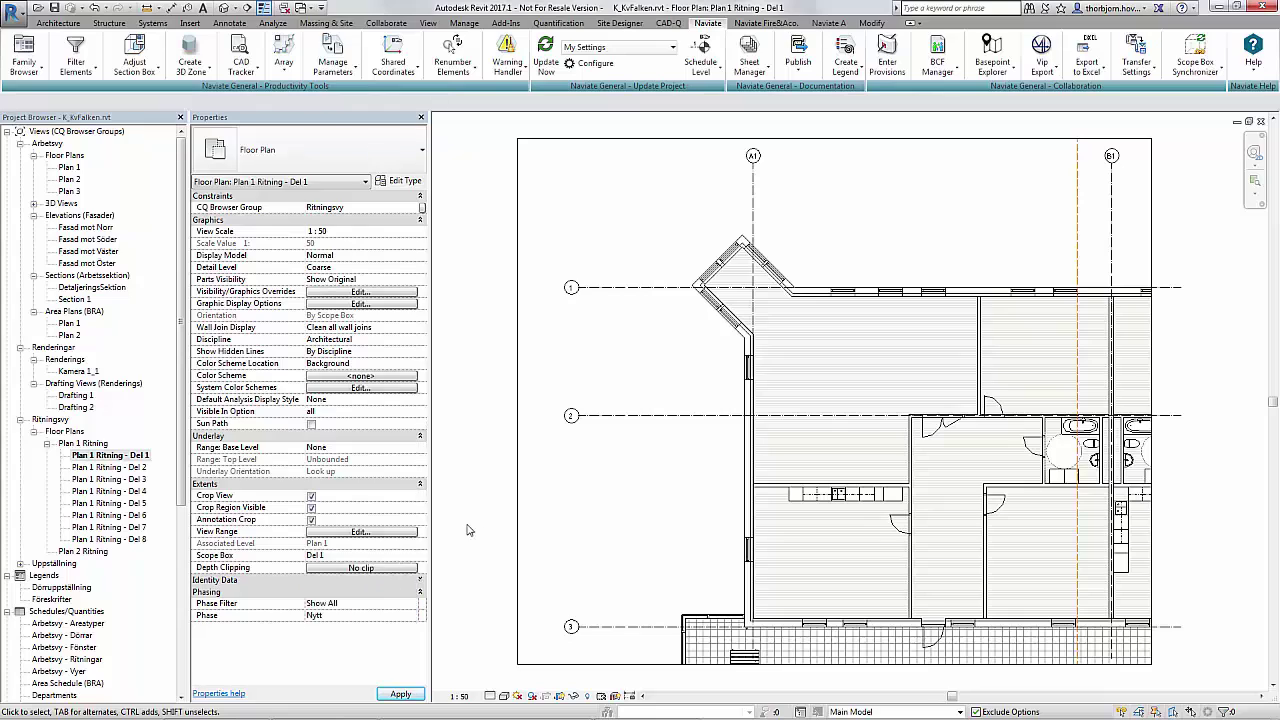
left_click(412, 558)
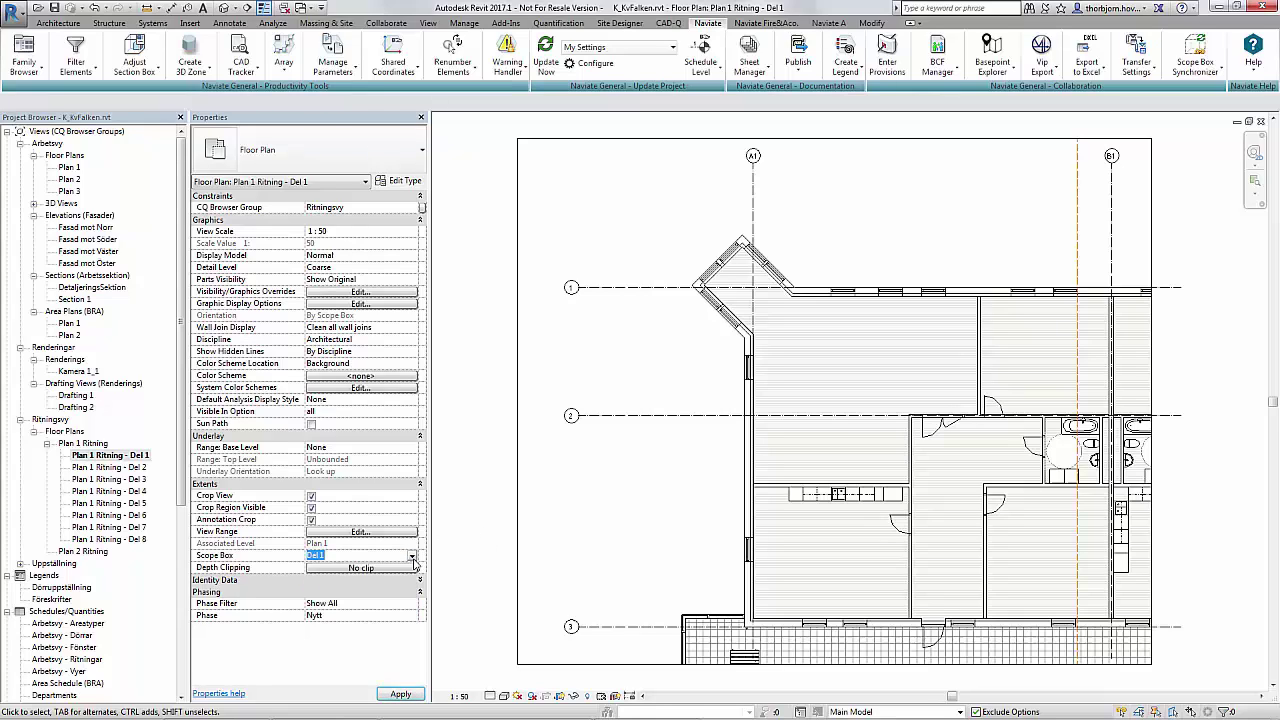
left_click(477, 537)
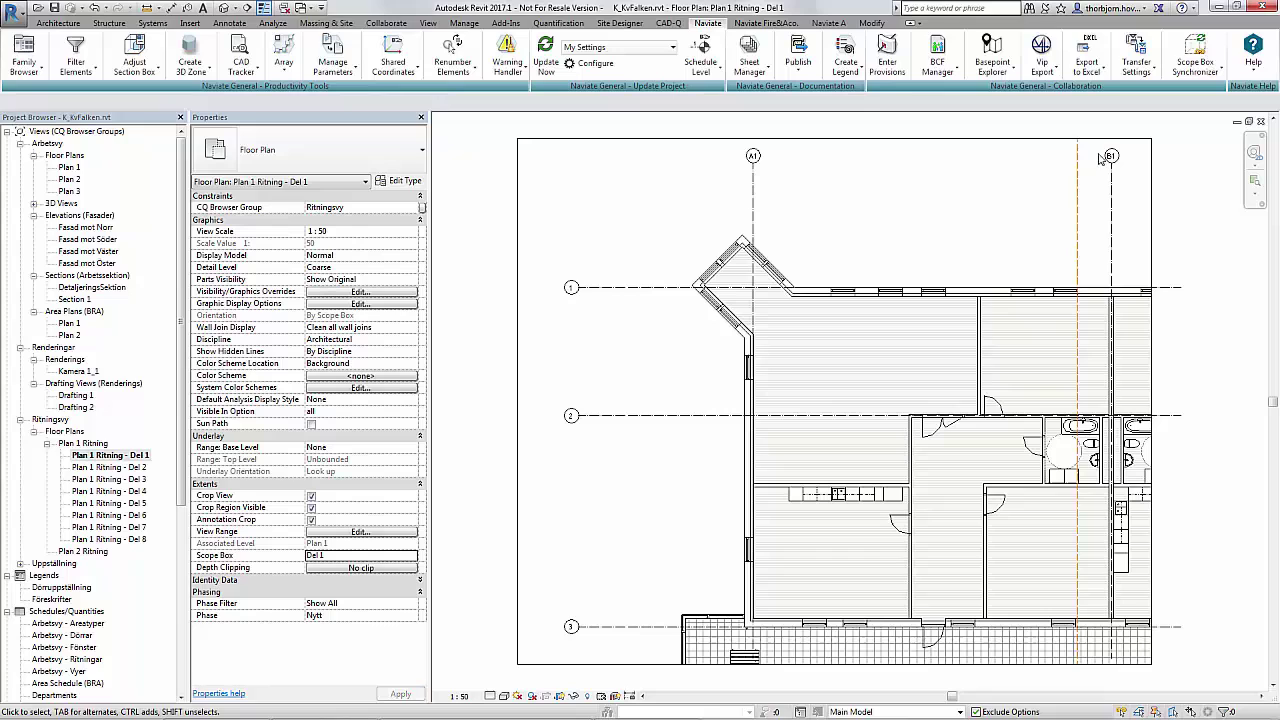
Show the scope boxes in Current Project Order in the Scope Box Synchronizer
left_click(1195, 55)
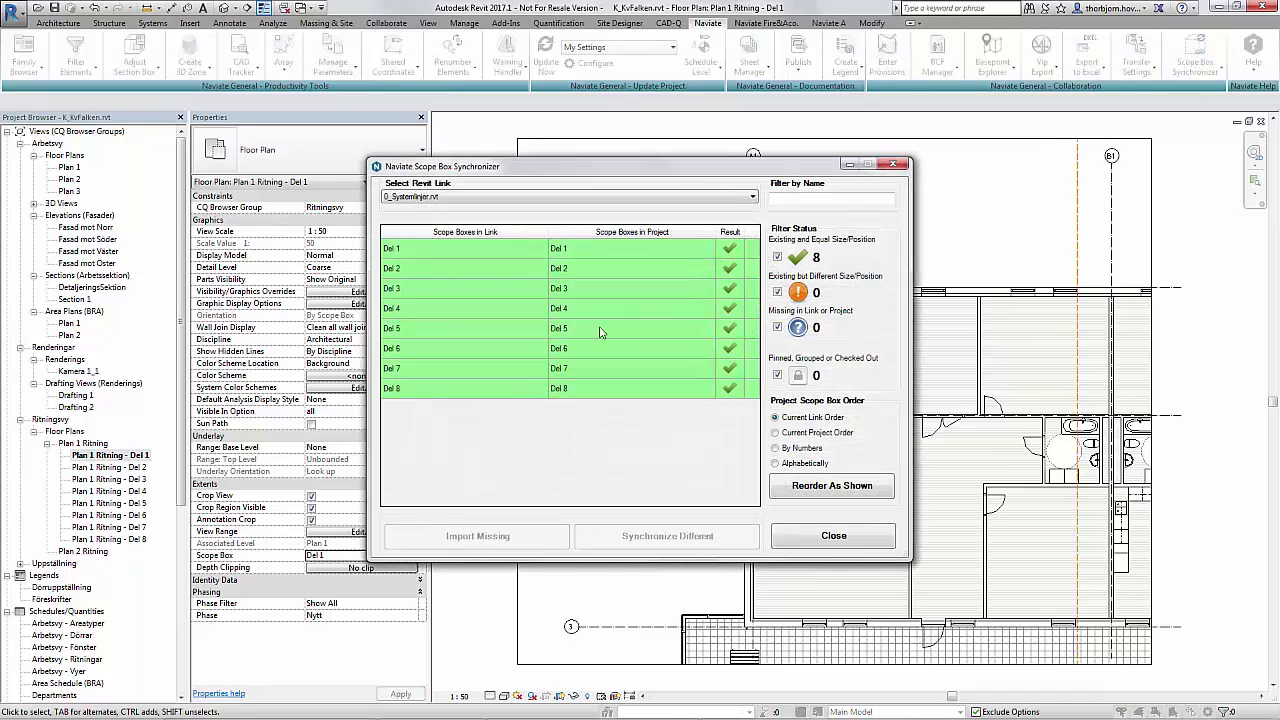
left_click(805, 438)
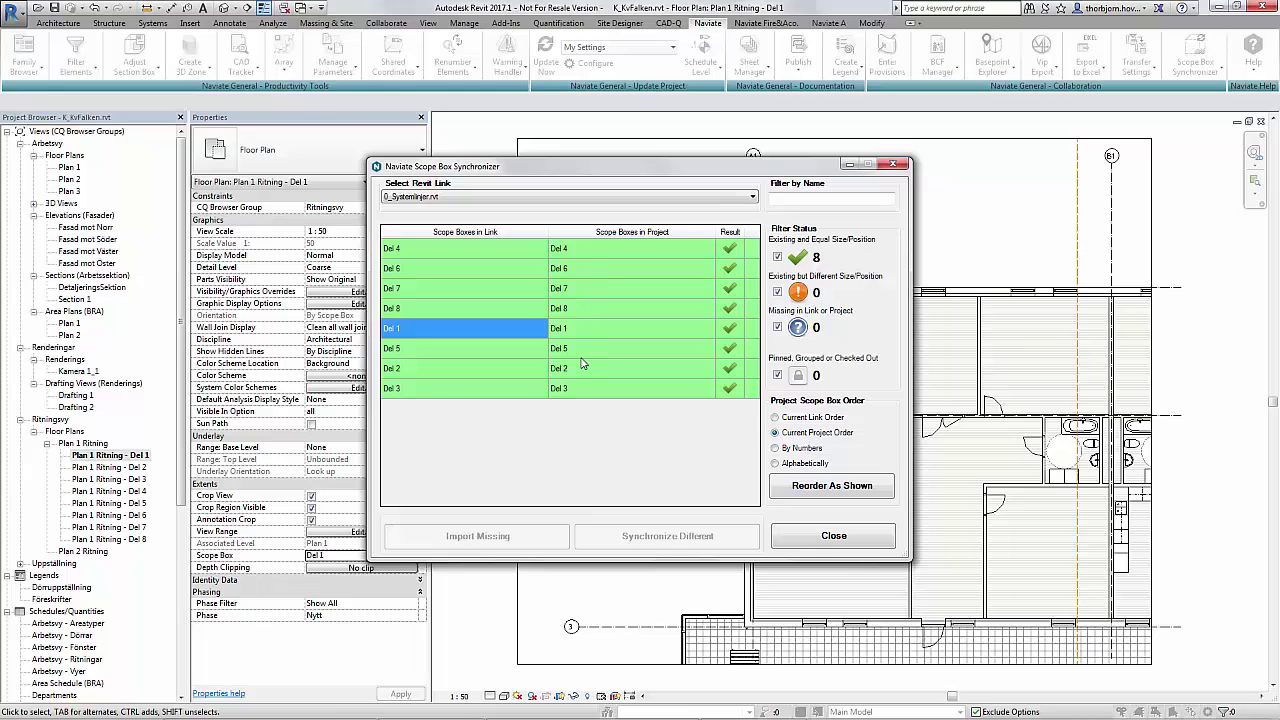
left_click(801, 419)
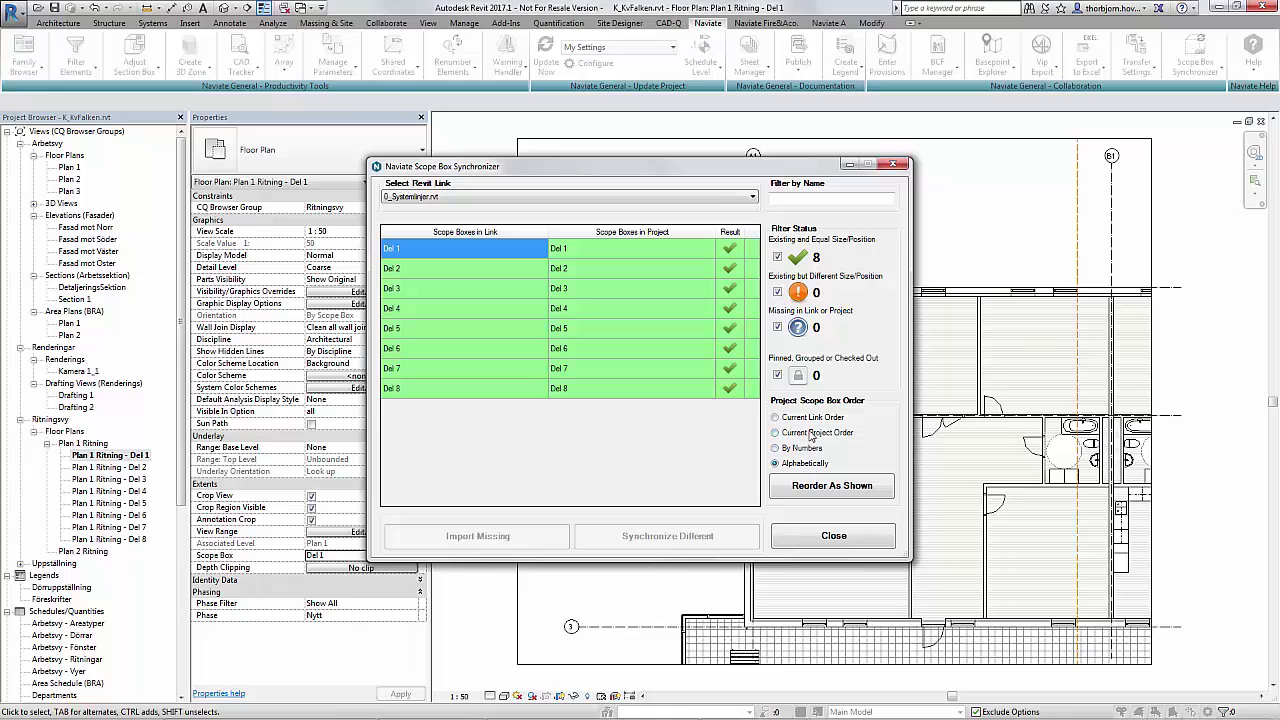
left_click(813, 432)
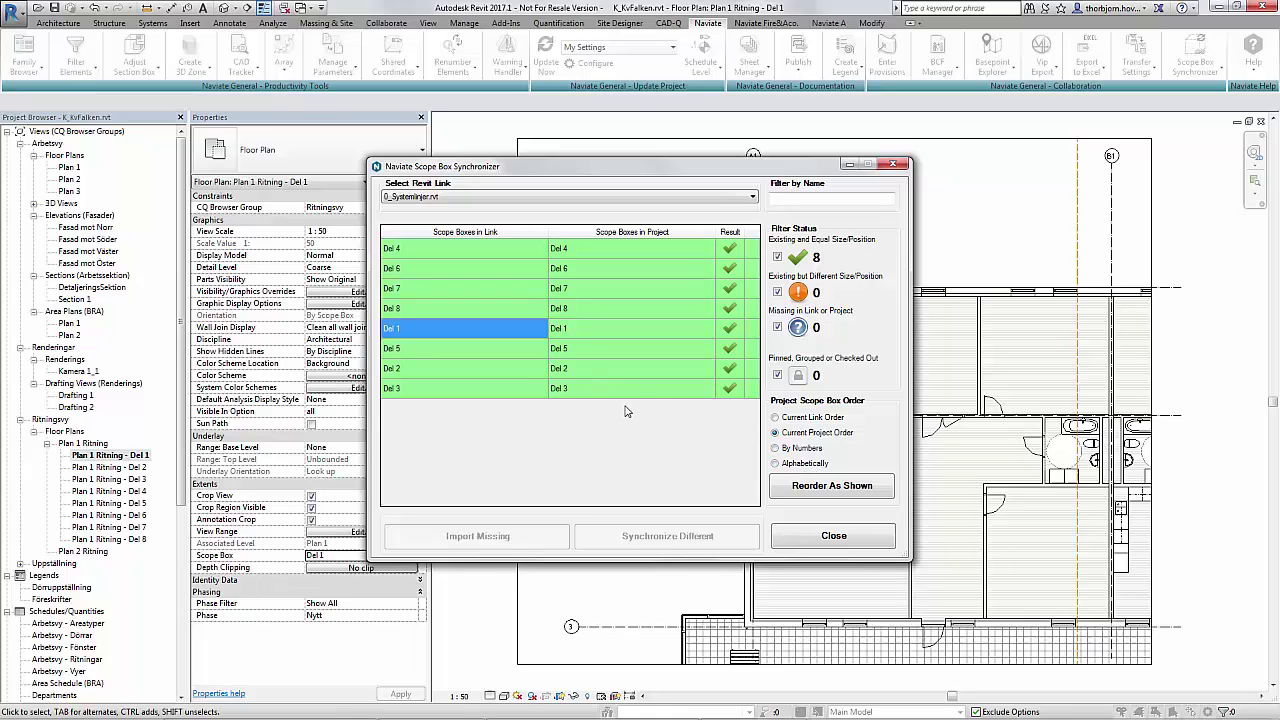
Drag Del 1, Del 2, Del 3 and Del 5 into place and apply the Del 1–Del 8 order
left_click(588, 337)
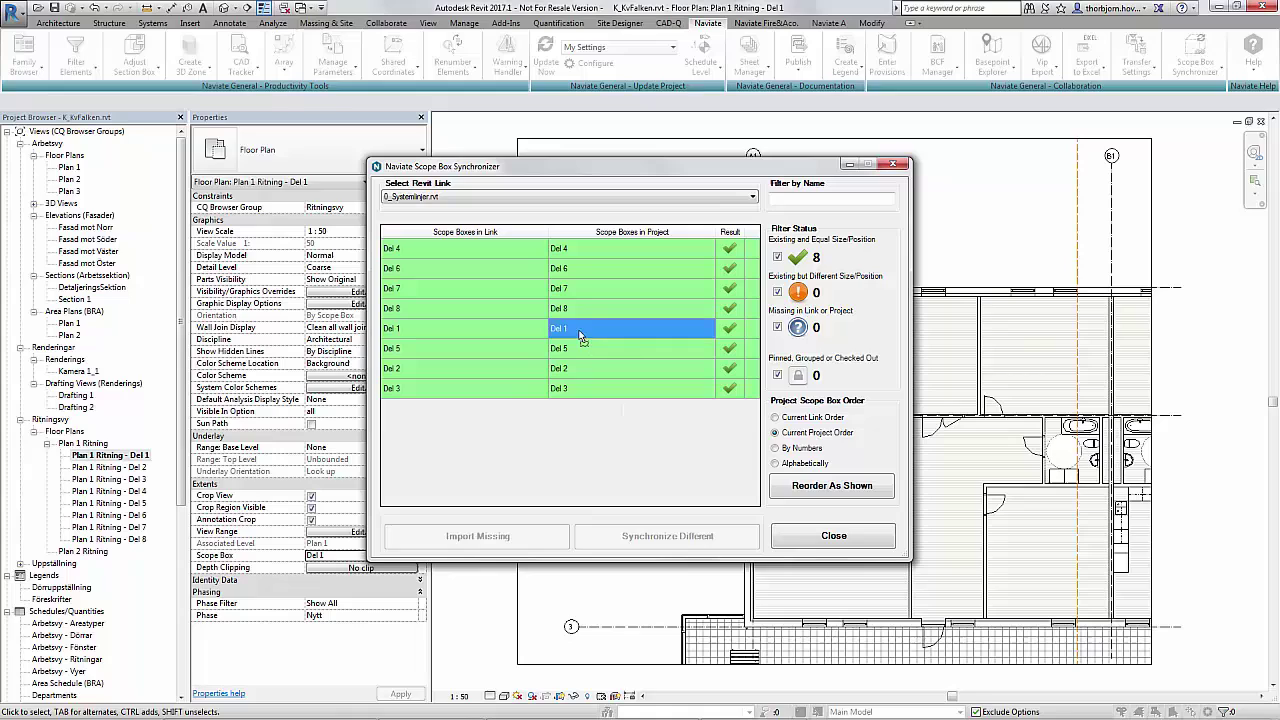
left_click_drag(581, 255, 579, 251)
left_click(562, 352)
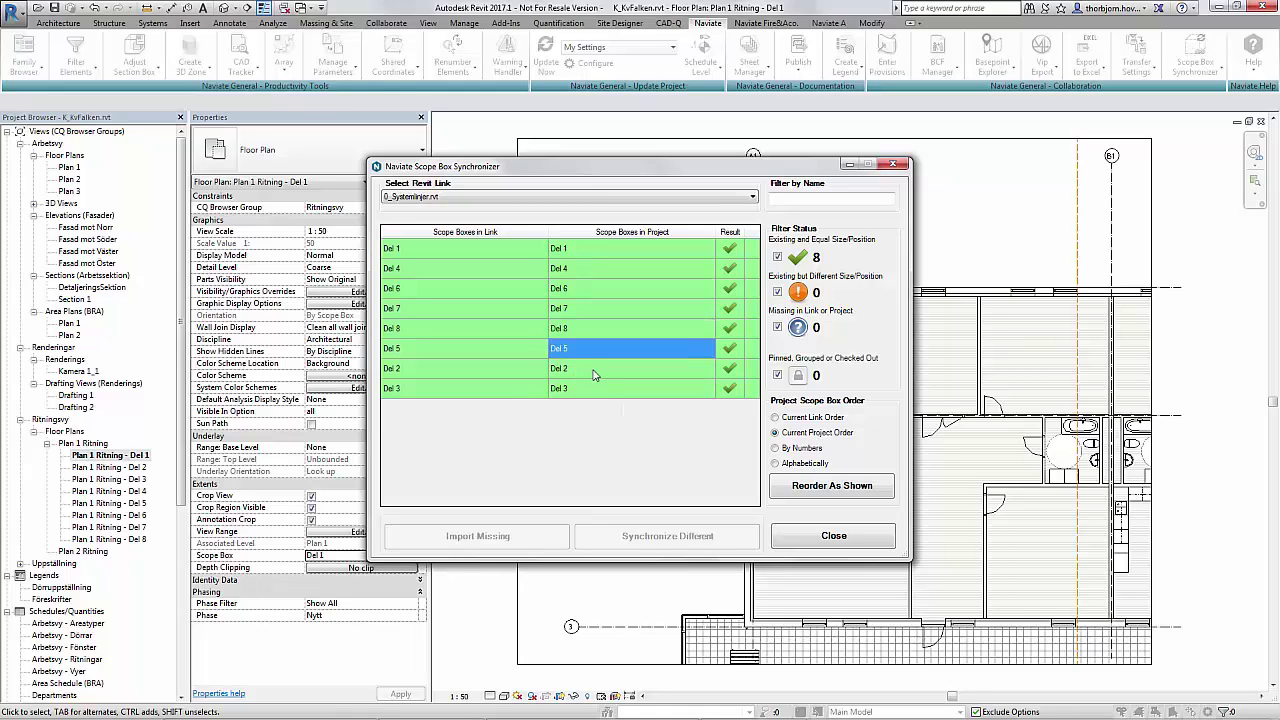
left_click_drag(604, 392, 607, 276)
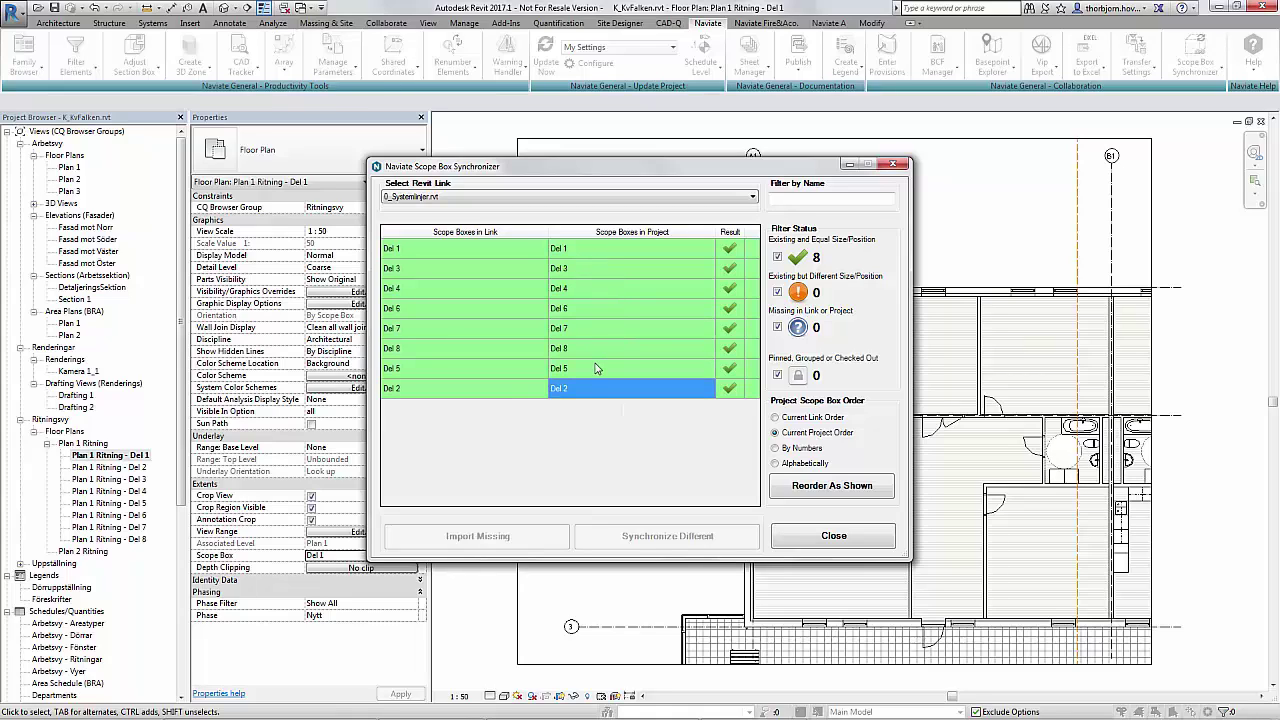
left_click_drag(584, 385, 588, 270)
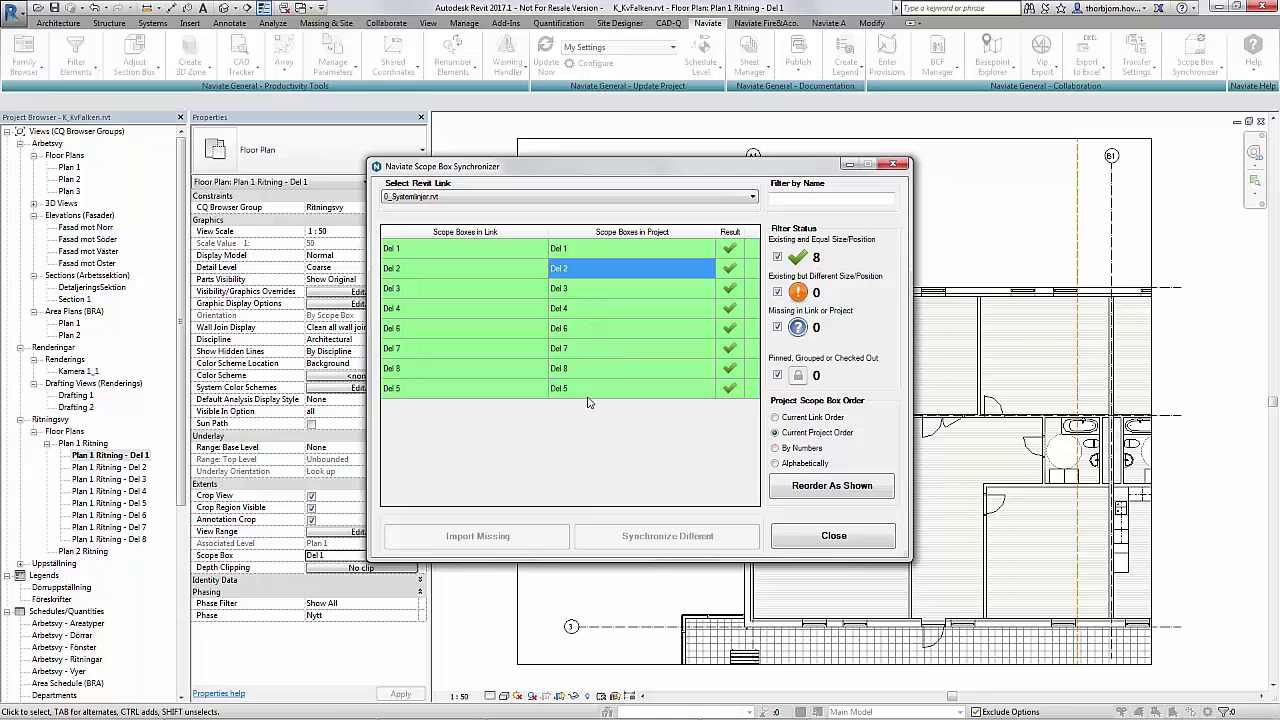
left_click_drag(588, 390, 603, 334)
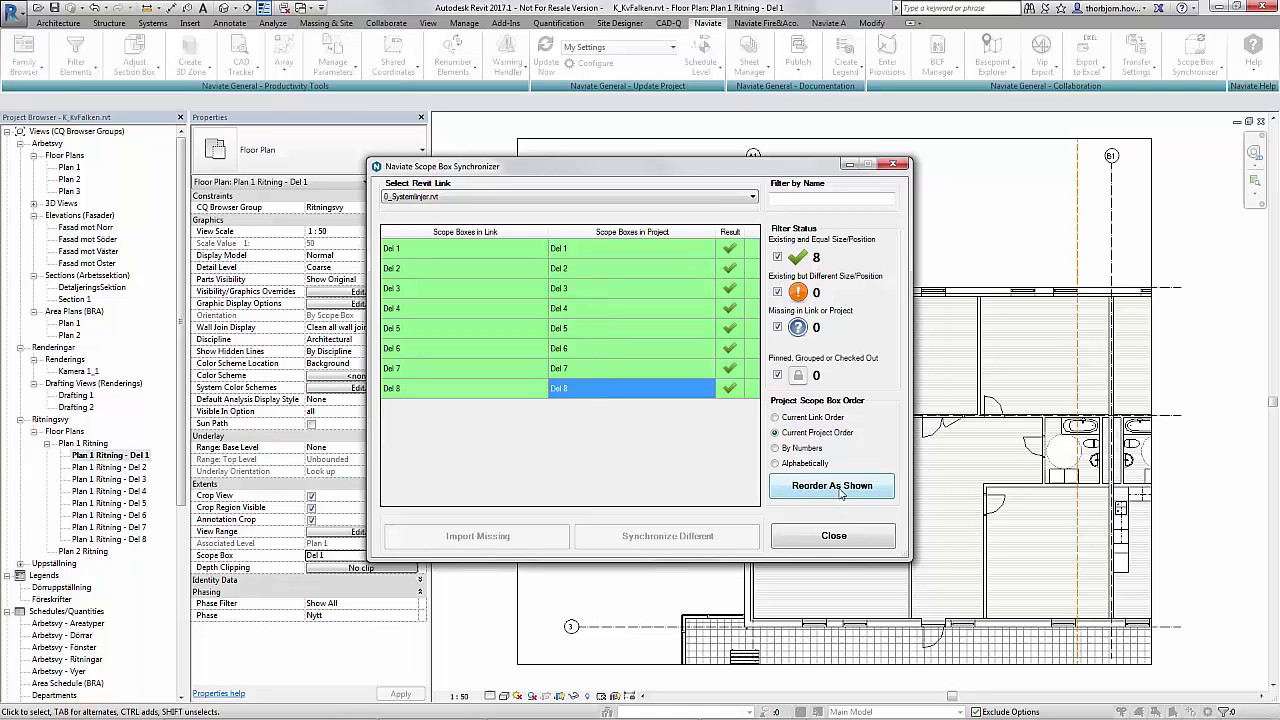
left_click(835, 487)
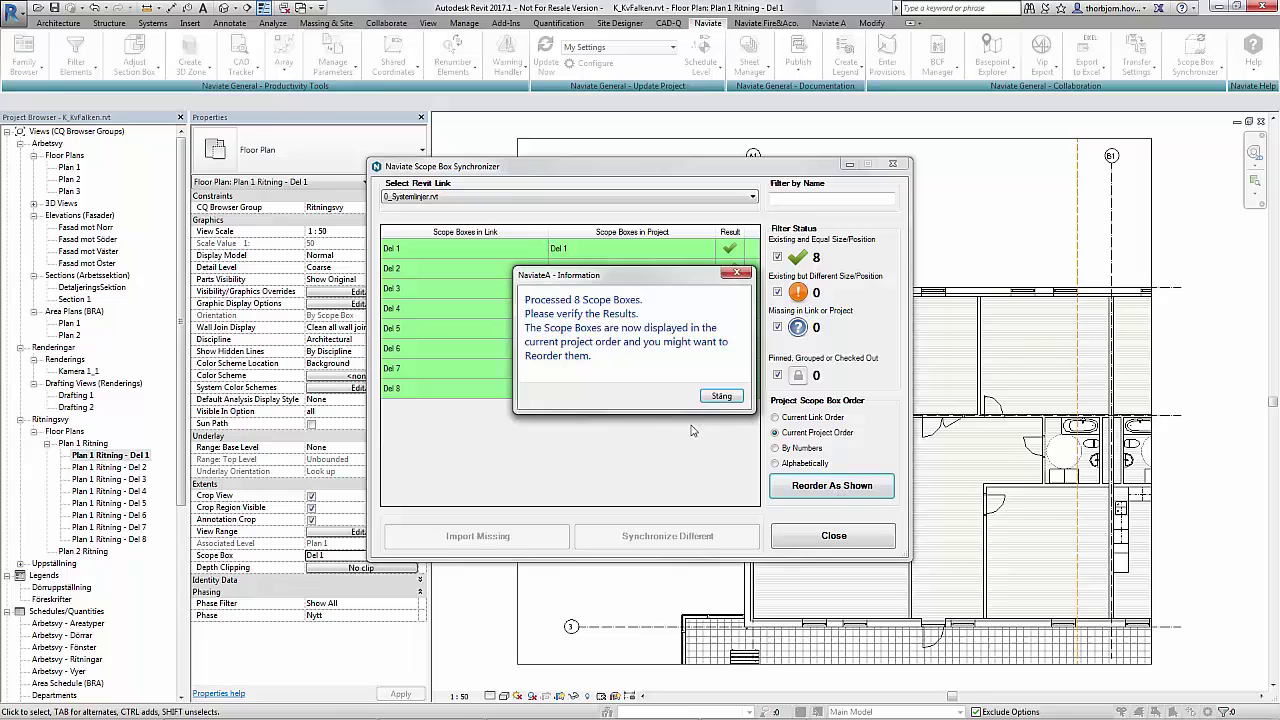
left_click(722, 397)
left_click(805, 540)
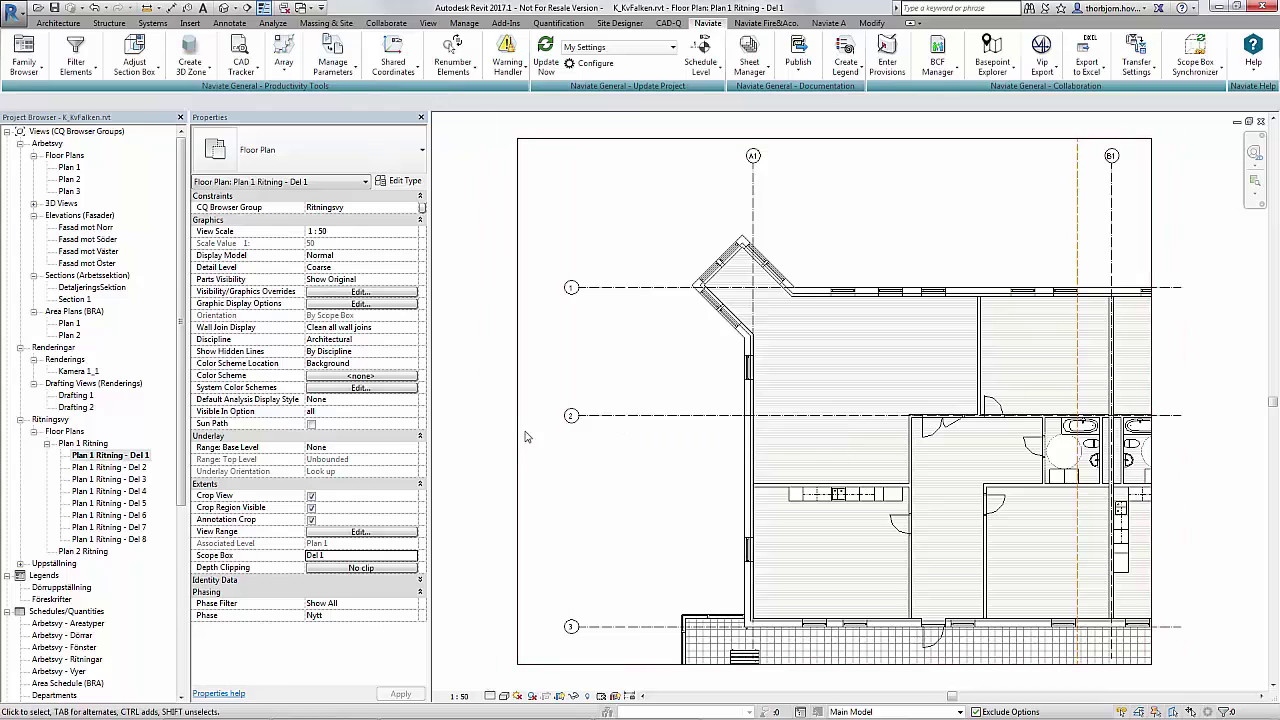
Verify the Scope Box list runs Del 1–Del 8, keep Del 1, and open Plan 1
left_click(411, 556)
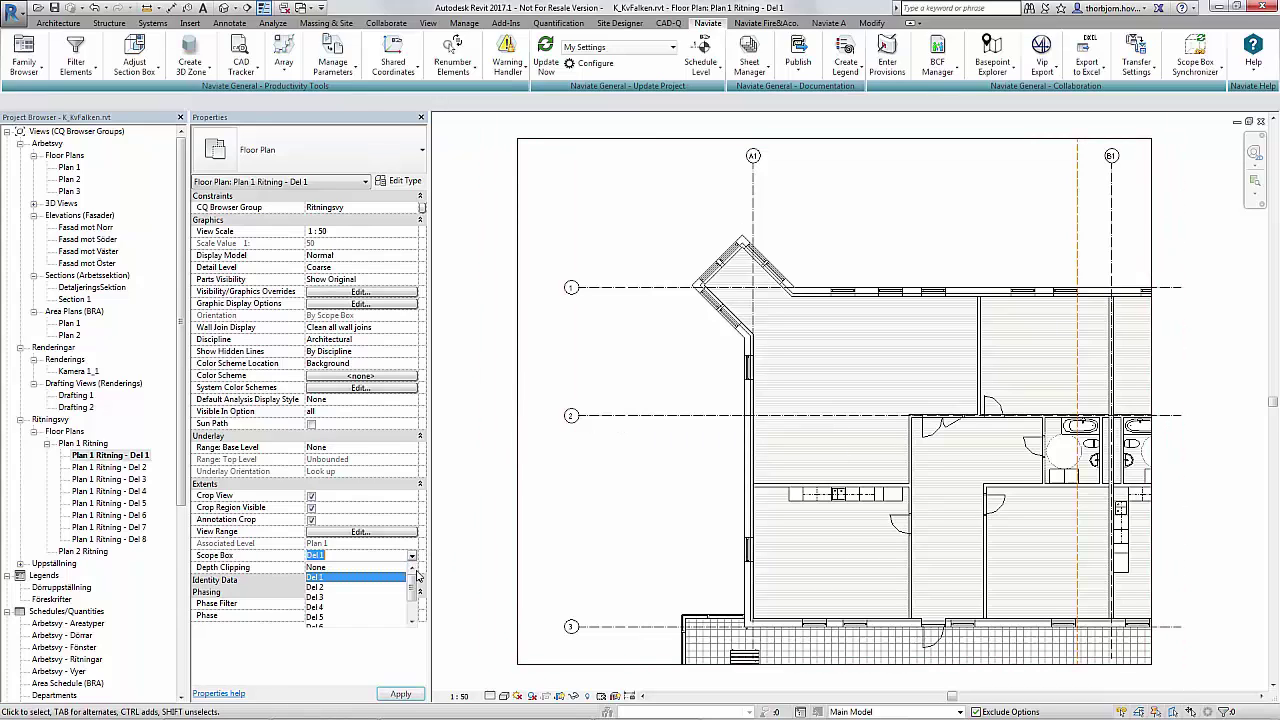
left_click(412, 600)
scroll(411, 598, "up", 3)
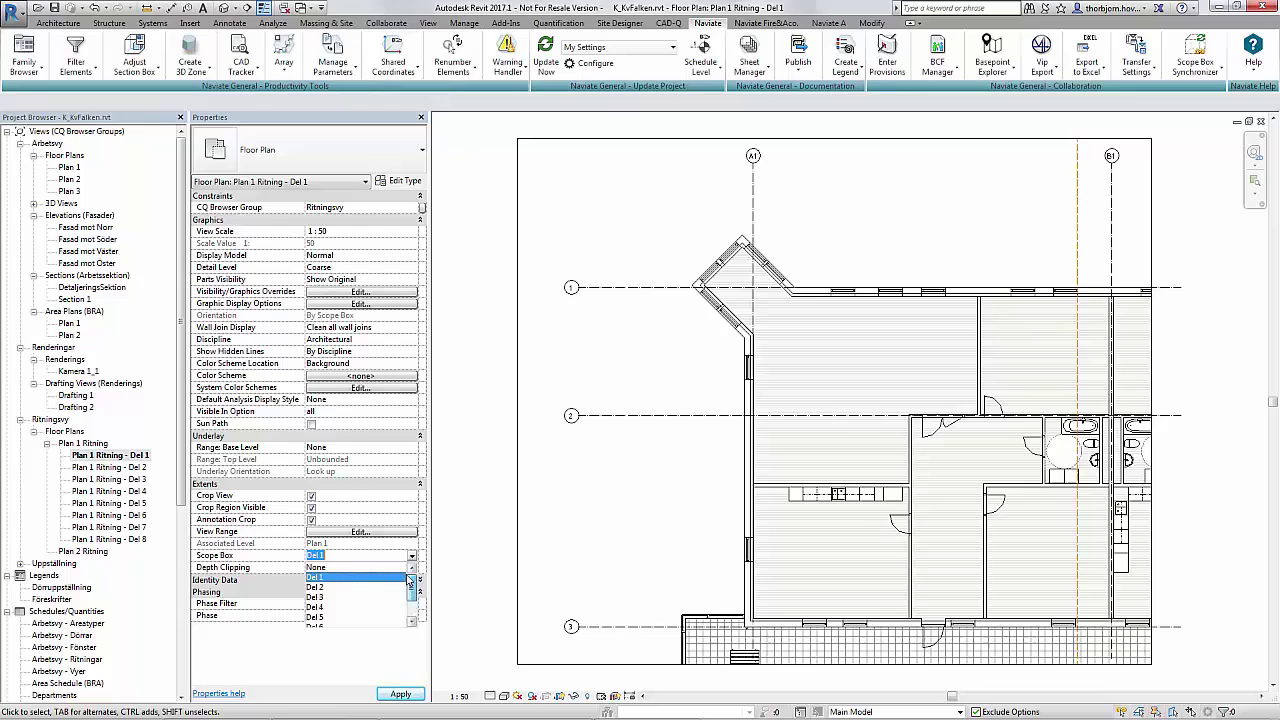
left_click(458, 502)
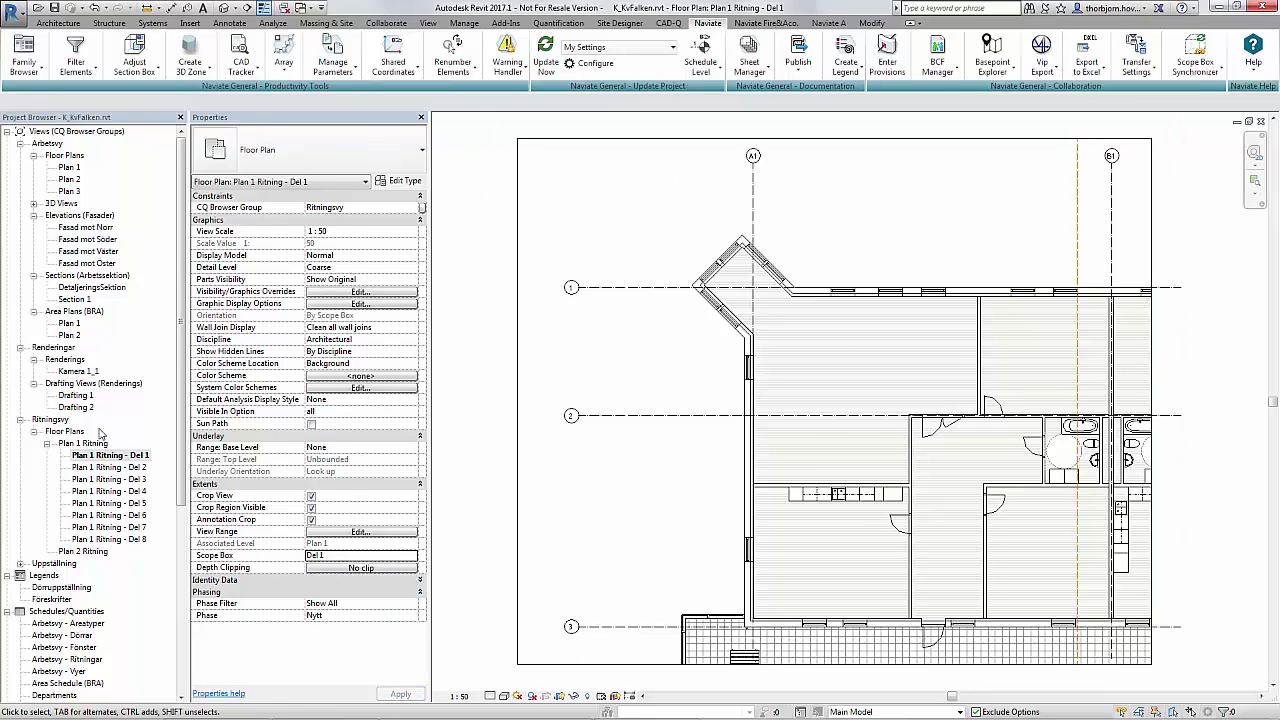
double_click(69, 168)
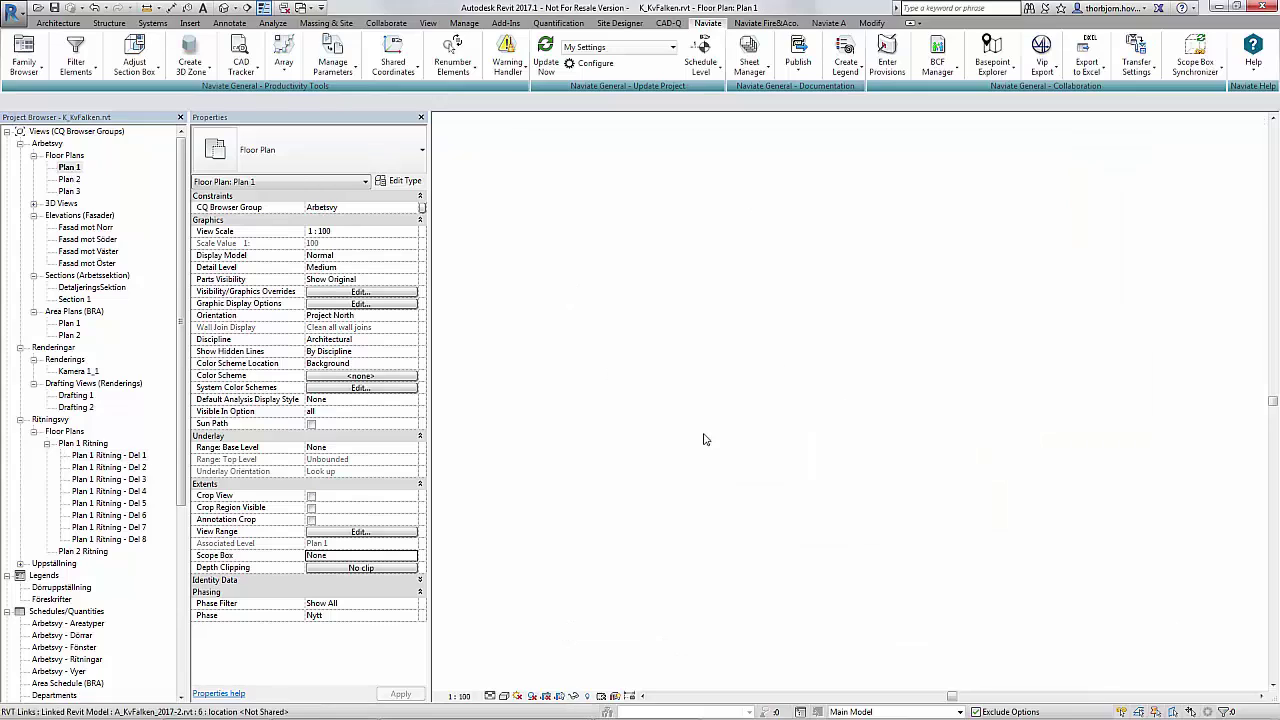